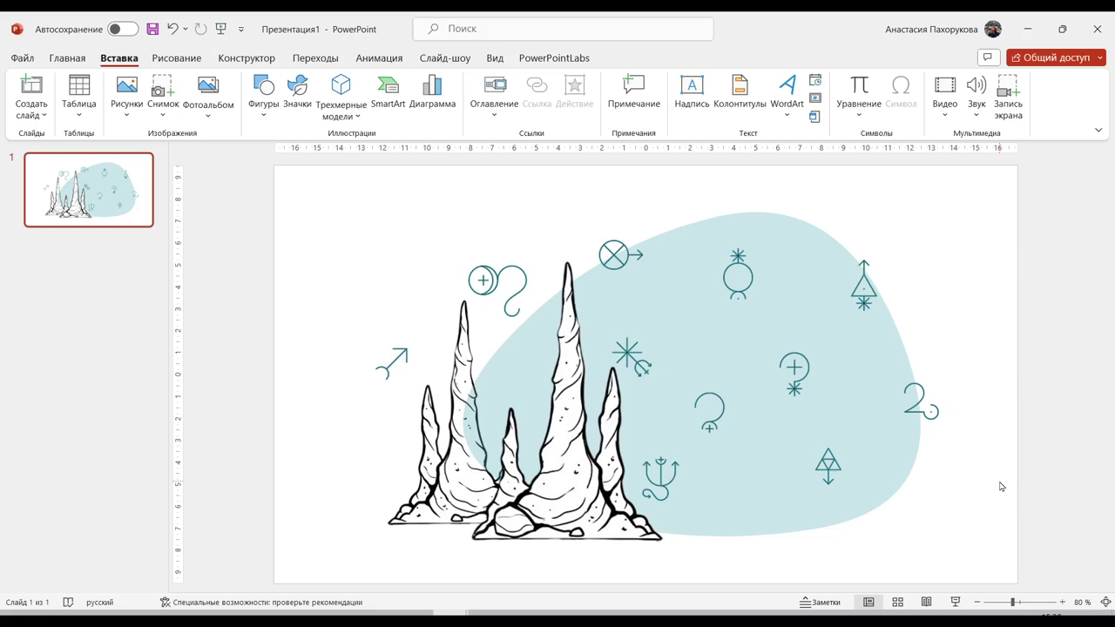
click(686, 93)
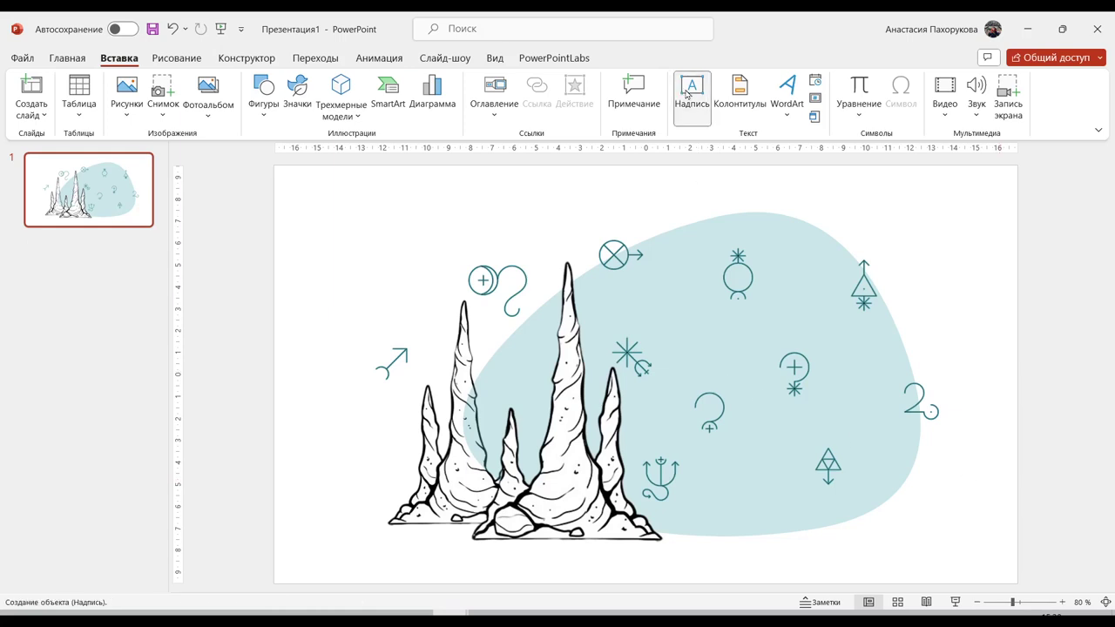
drag(608, 549, 990, 579)
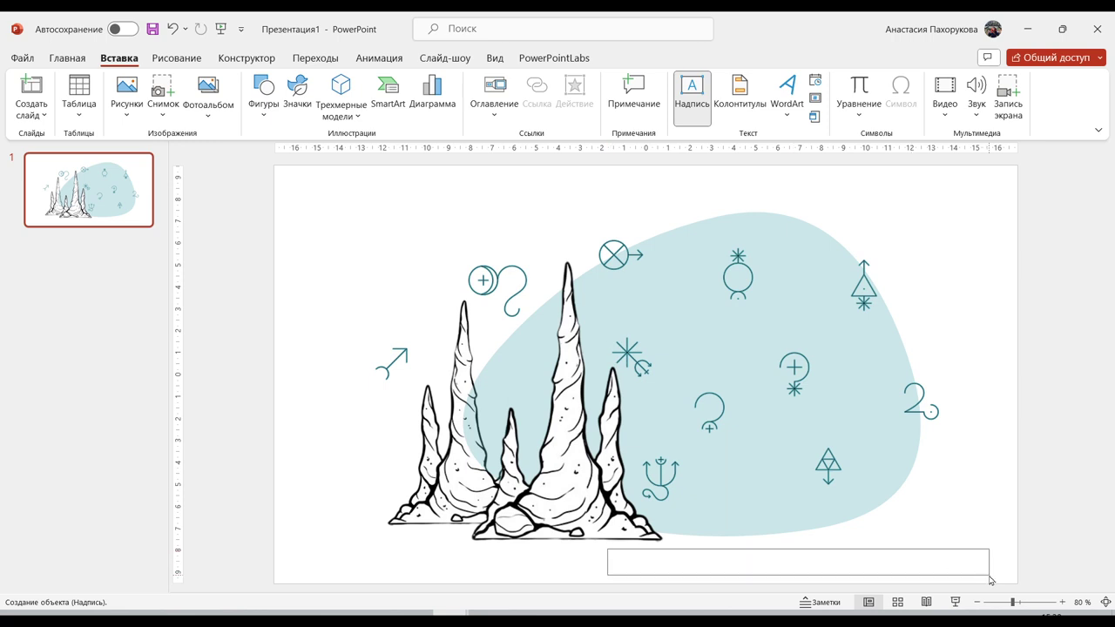
text(http://experi.media/tpost/9zbelfu6e1-neveroyatnaya-karta-na-stenah)
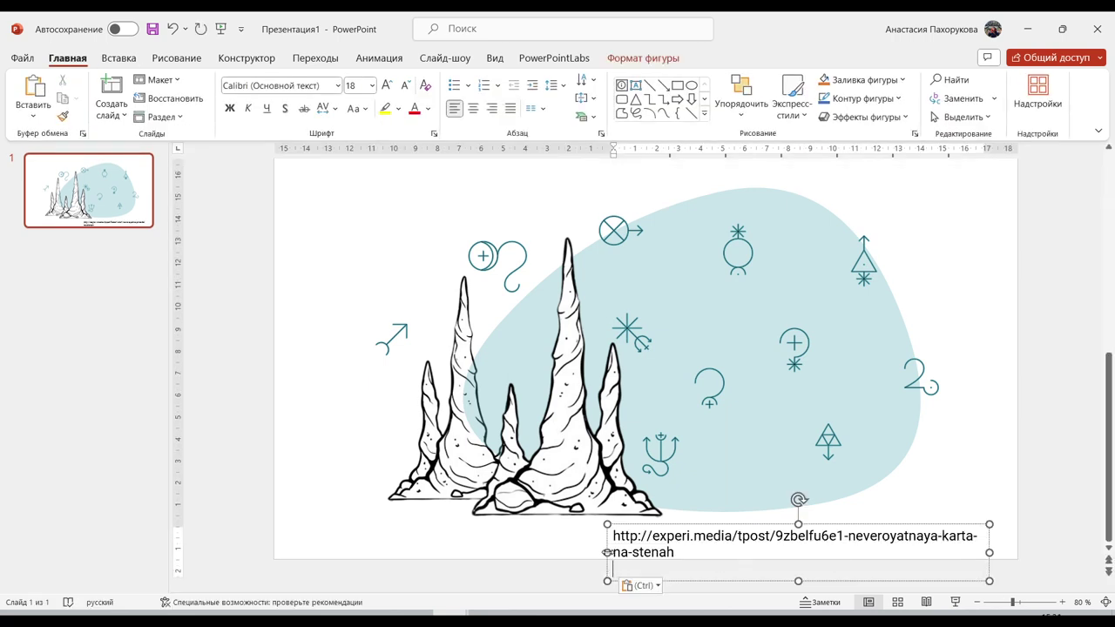
drag(607, 552, 509, 552)
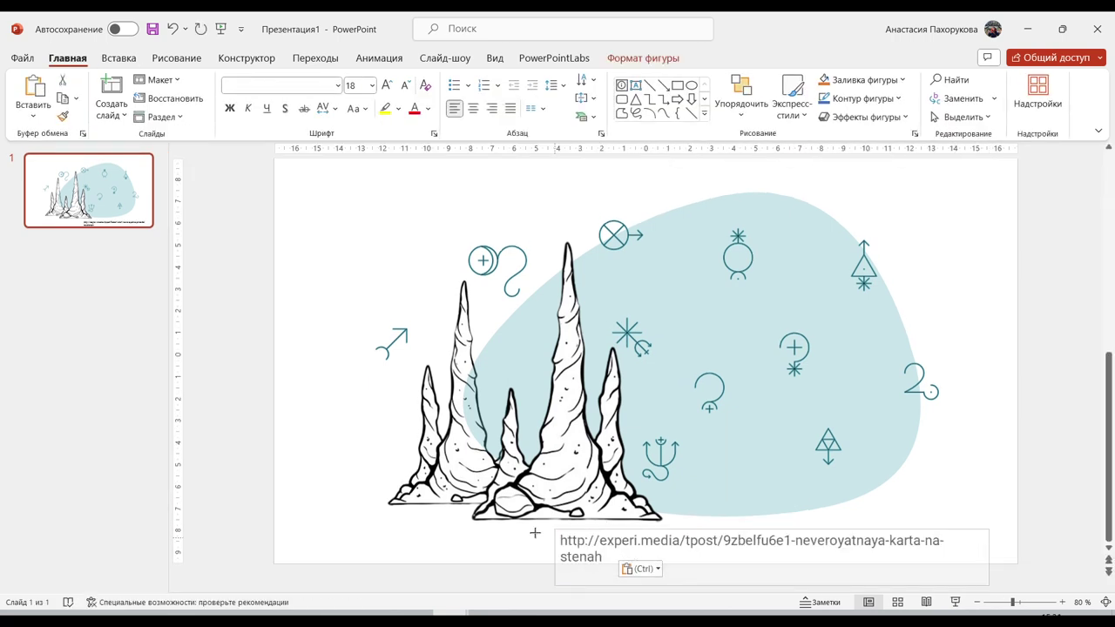
click(356, 542)
click(253, 541)
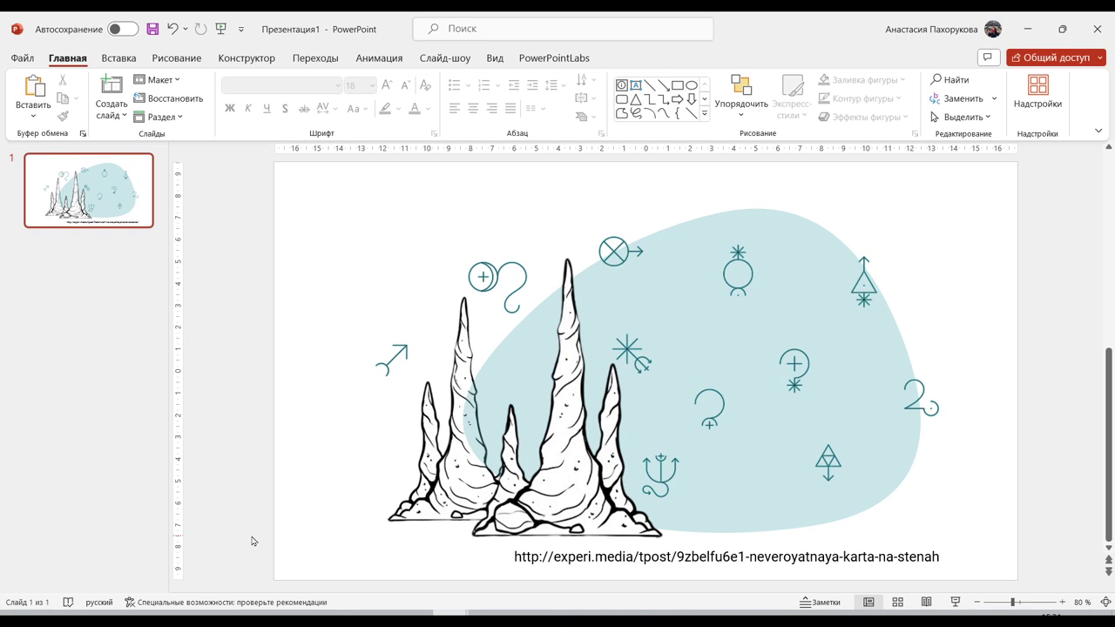
Step: Duplicate slide 1 and delete the source URL text box from the copy
click(111, 197)
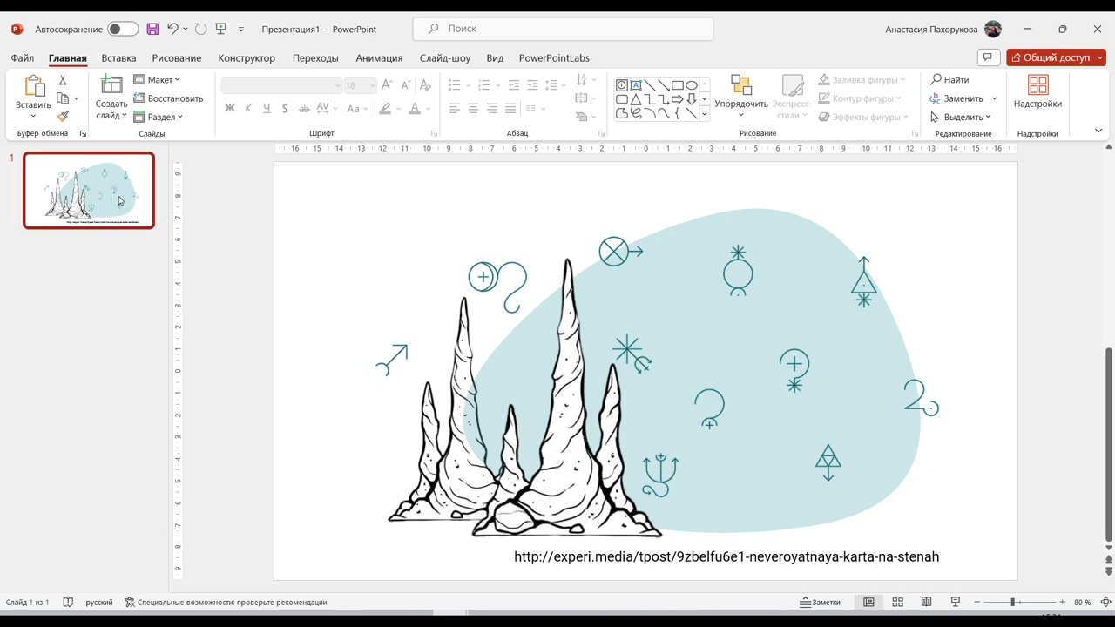
key(ctrl+d)
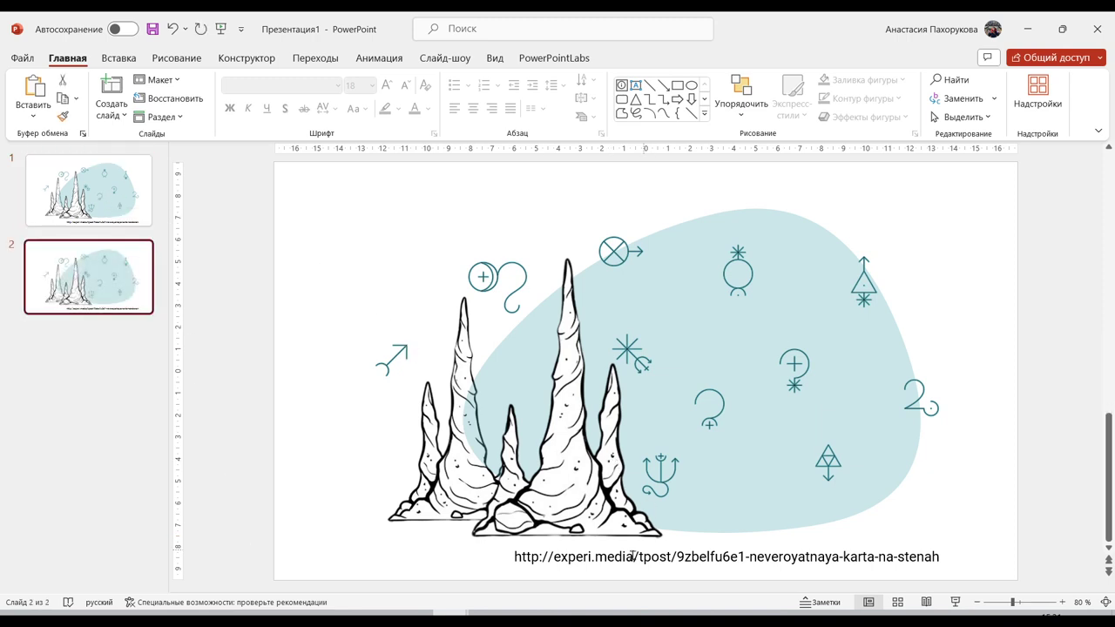
double_click(616, 558)
click(616, 559)
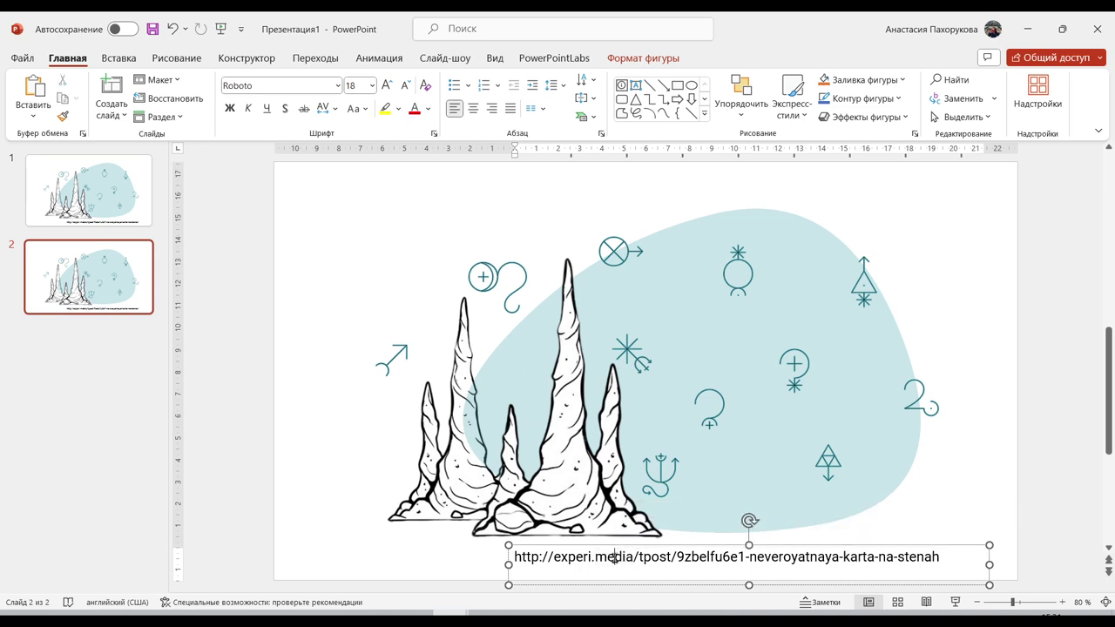
double_click(615, 558)
triple_click(616, 558)
key(ctrl+c)
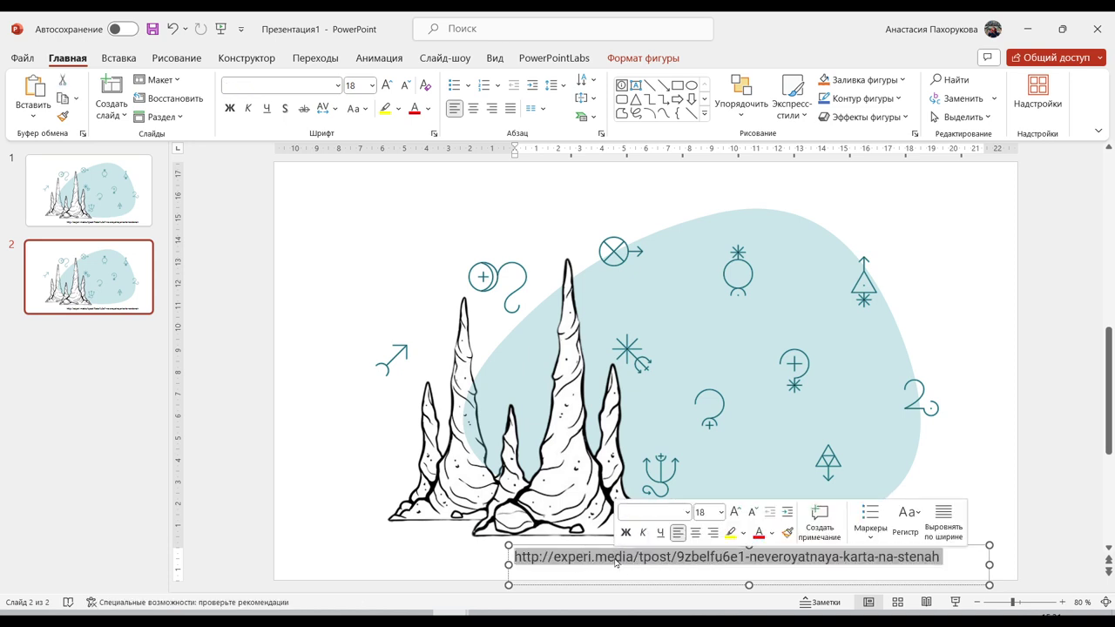
click(511, 575)
key(Delete)
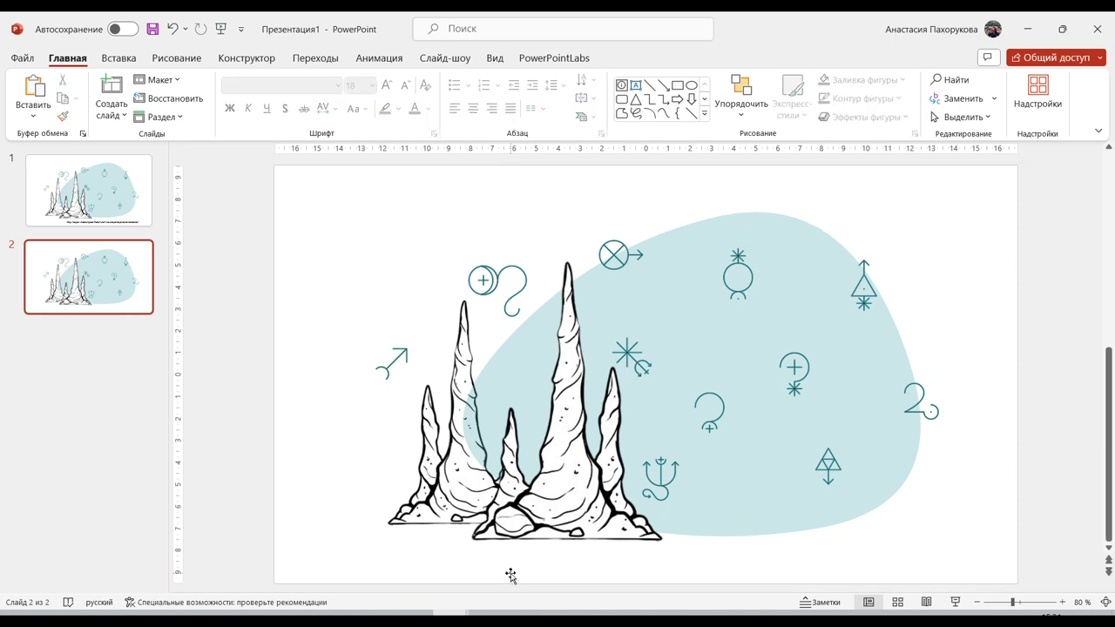
Step: Add a bottom-right text box on slide 2 reading 'Источник изображения'
click(635, 86)
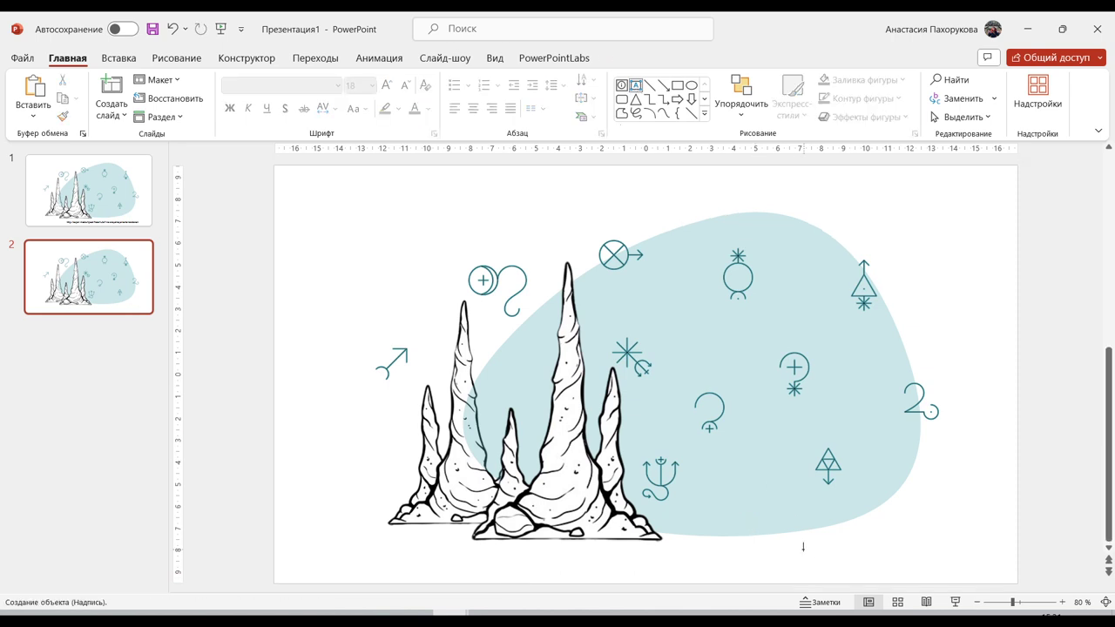
drag(803, 547, 993, 573)
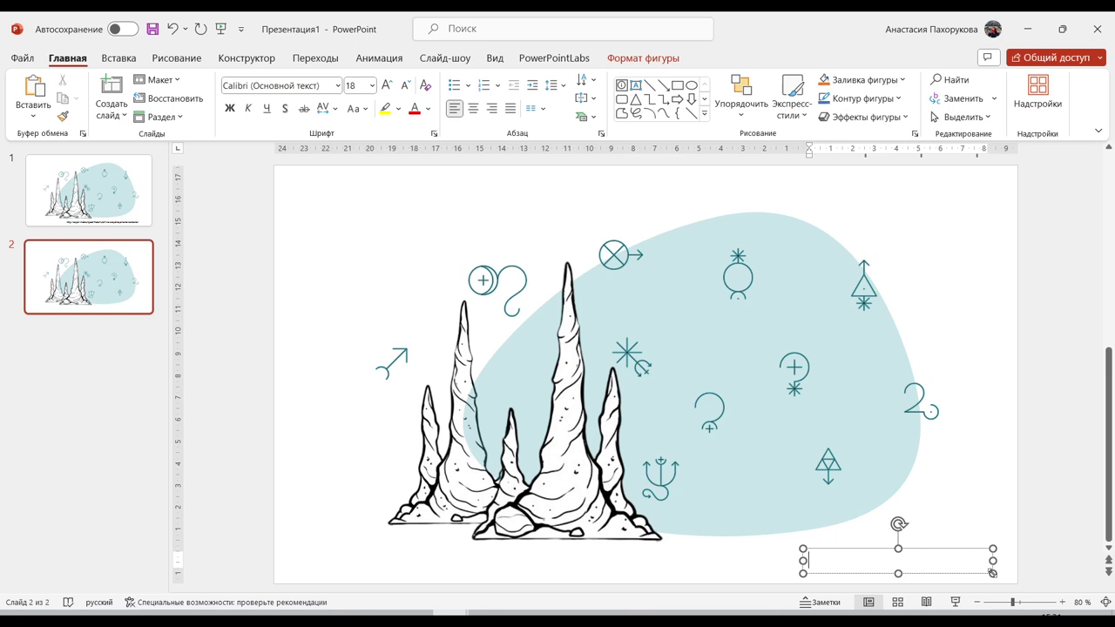
text(Источник из)
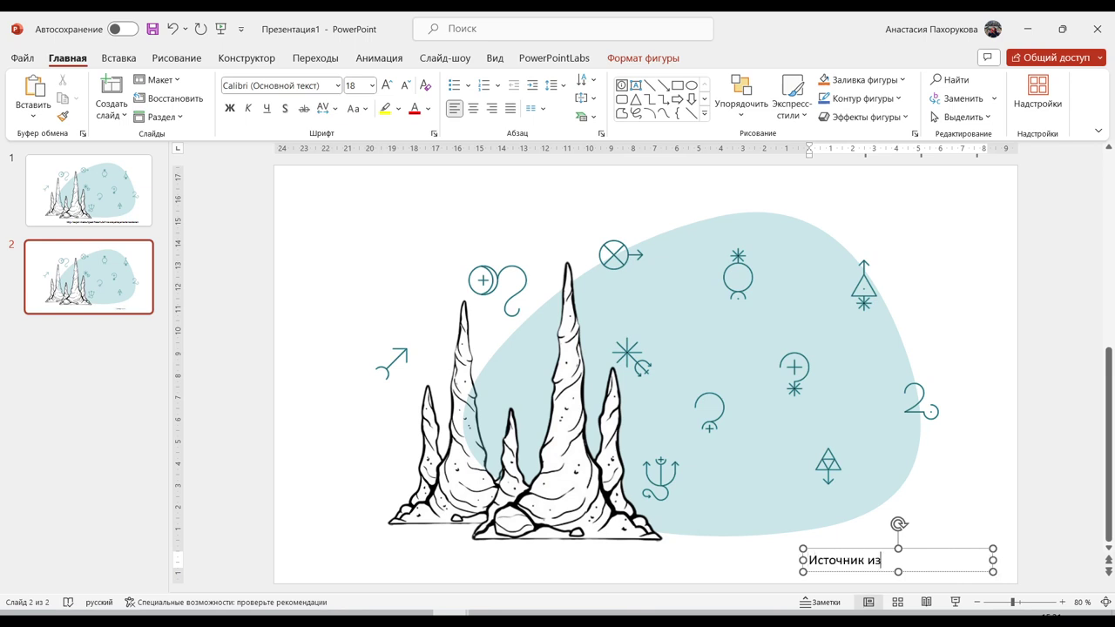
text(ображения)
triple_click(913, 560)
click(1000, 471)
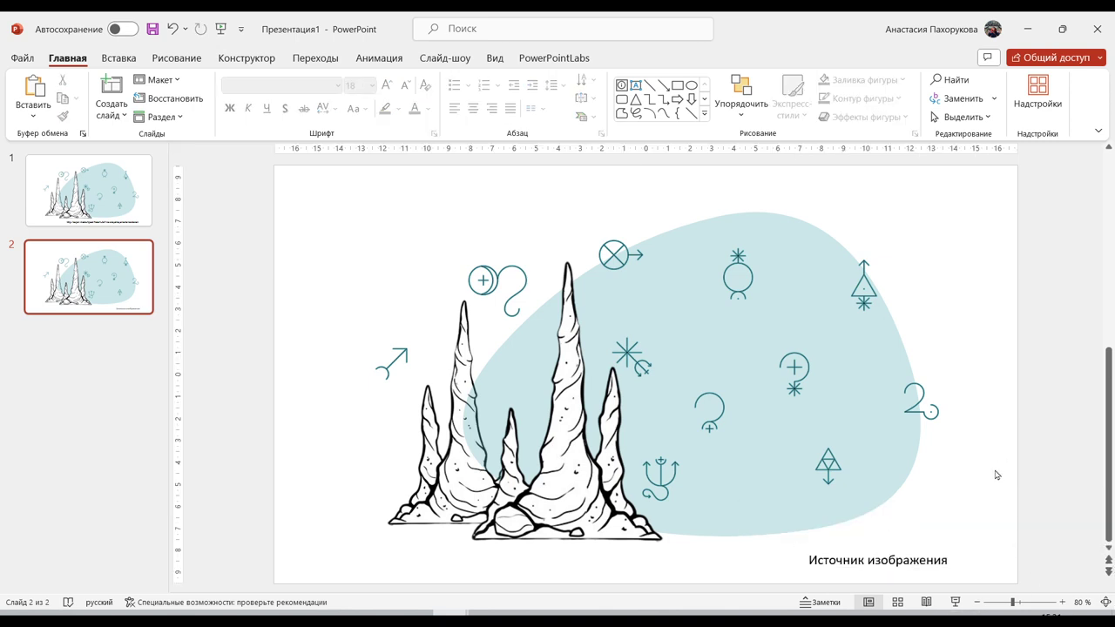
click(952, 560)
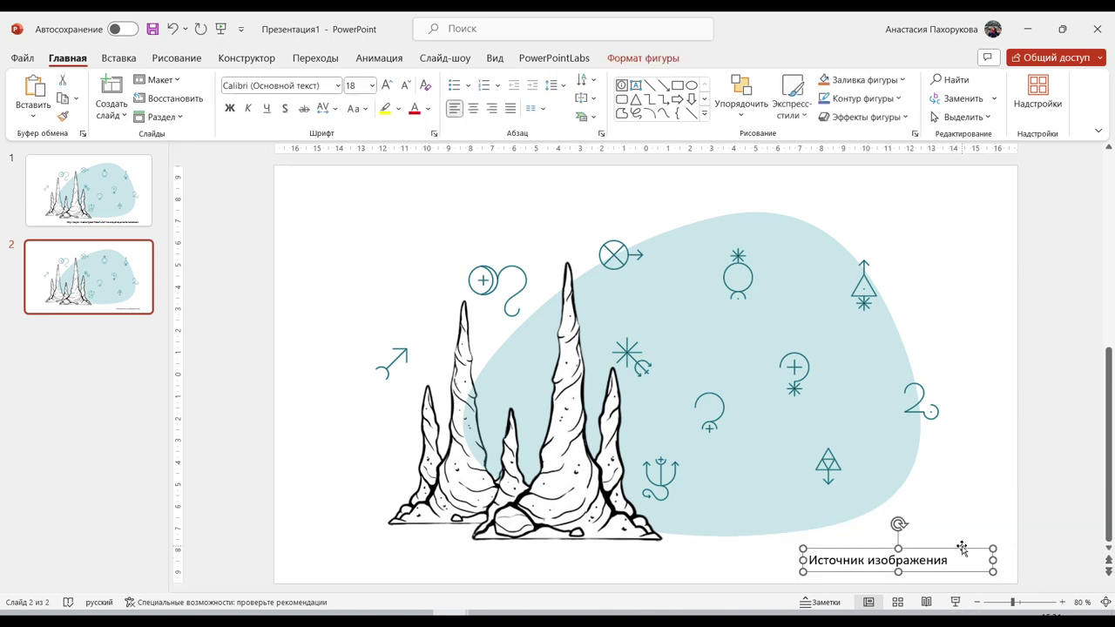
Step: Hyperlink the 'Источник изображения' caption to the experi.media image source URL
click(120, 60)
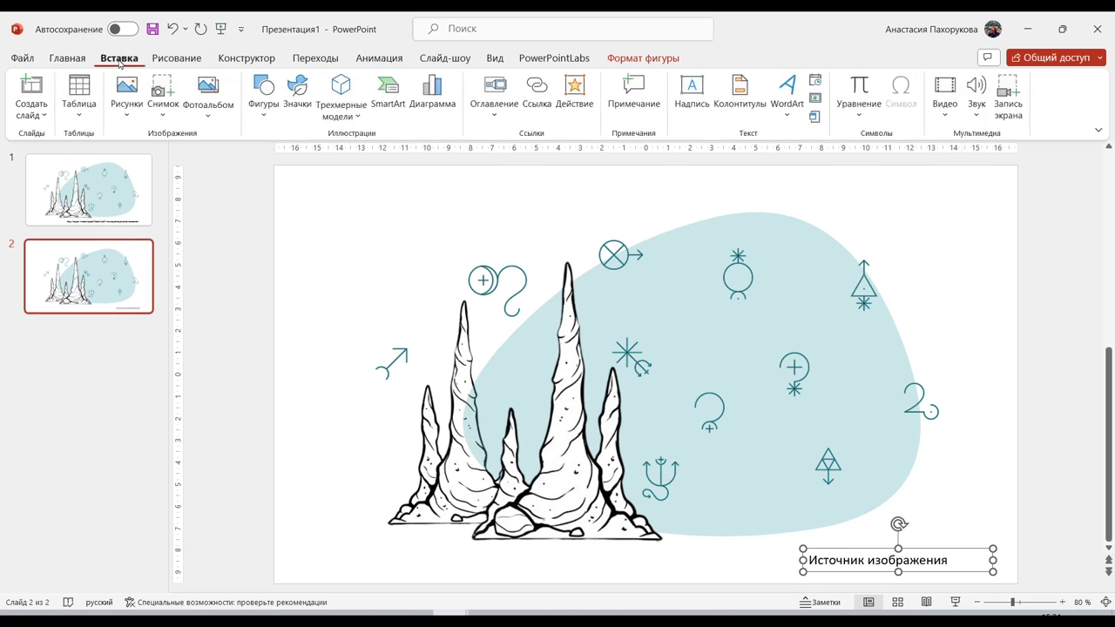
click(541, 101)
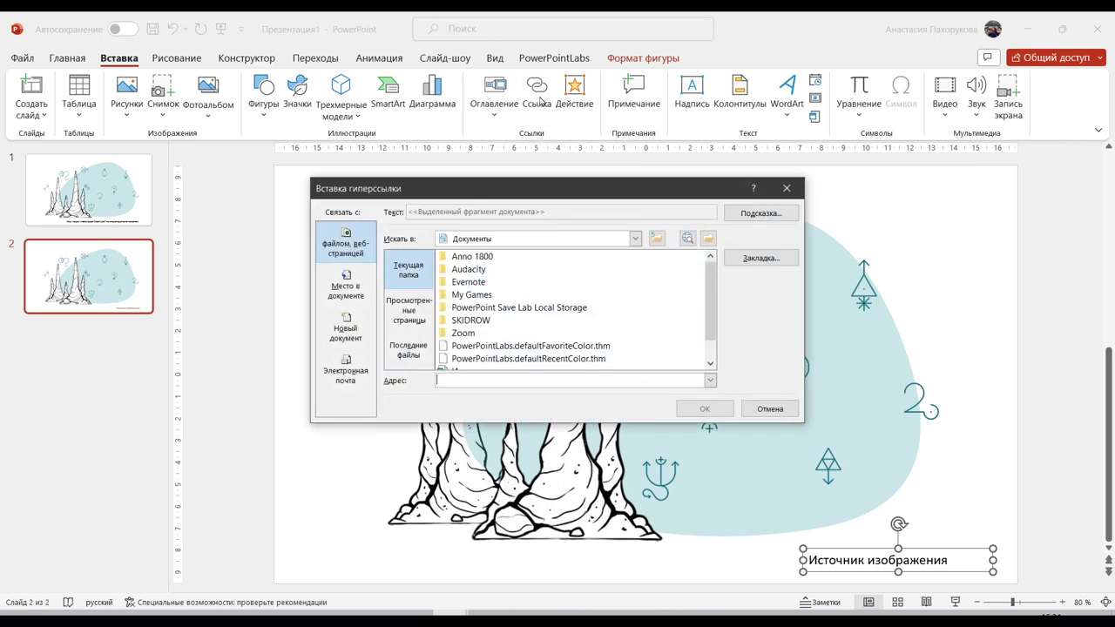
key(ctrl+v)
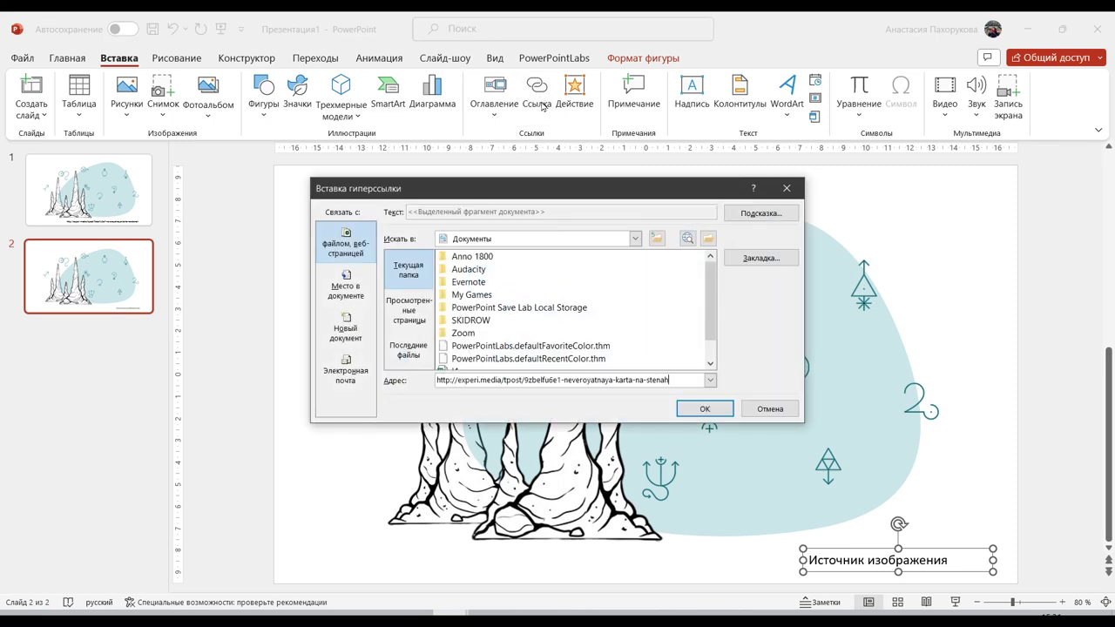
click(706, 412)
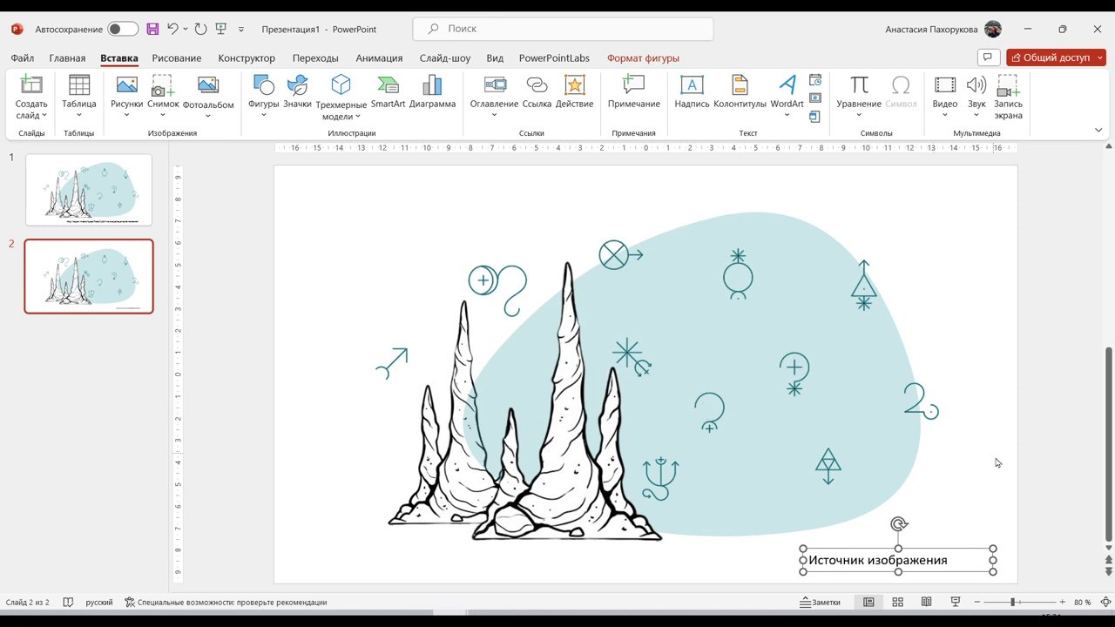
mouse_move(917, 561)
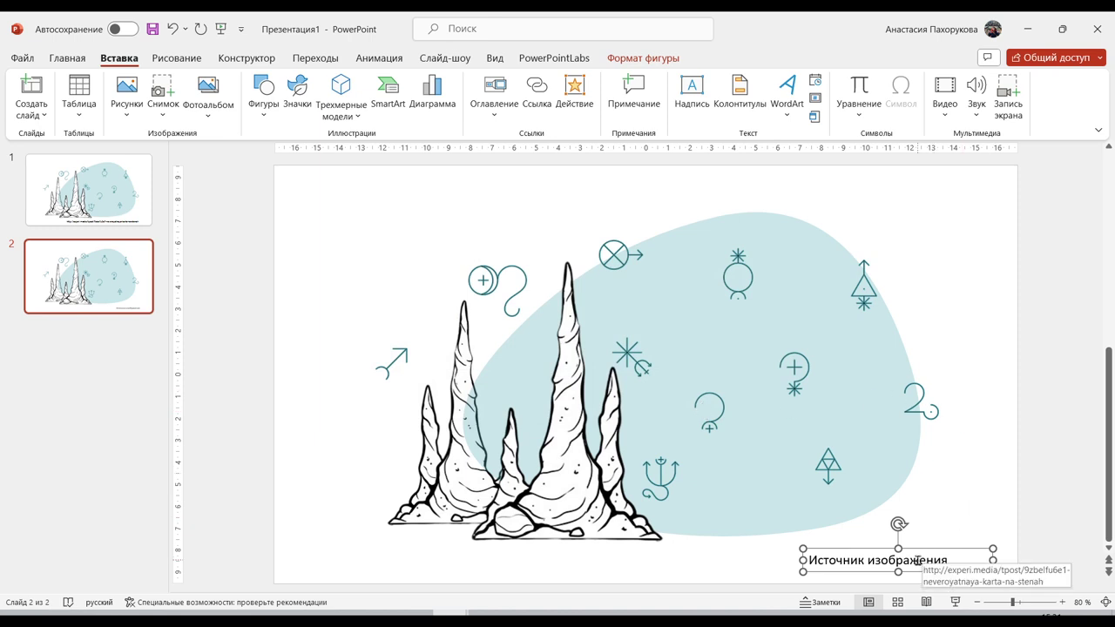
click(955, 602)
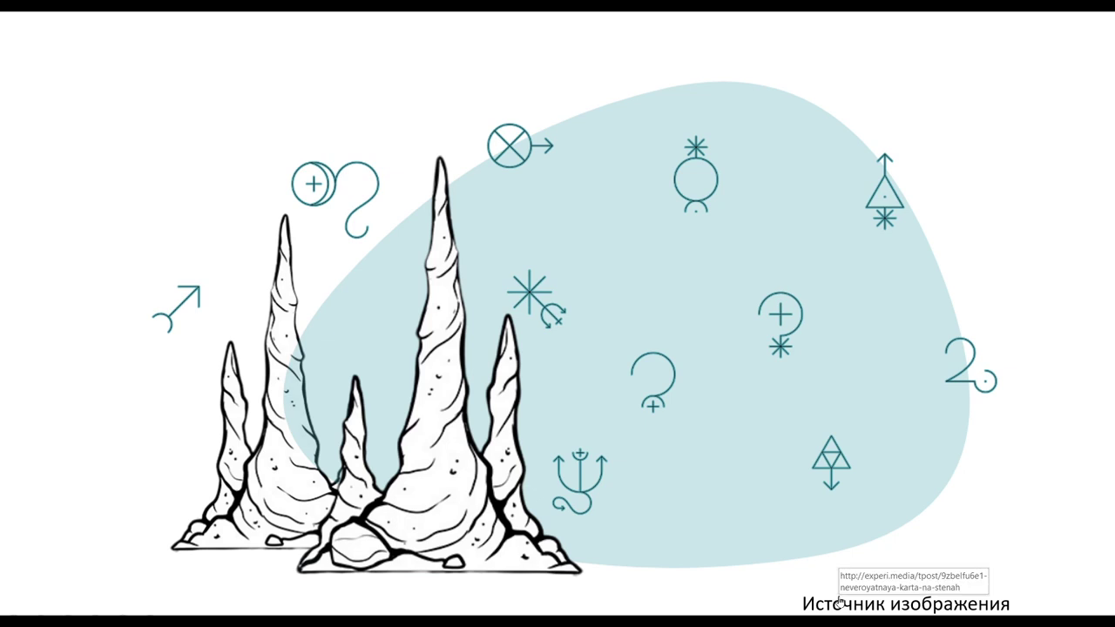
Step: Exit the slide show, duplicate slide 1, and remove the URL text box from the new slide 2
key(Escape)
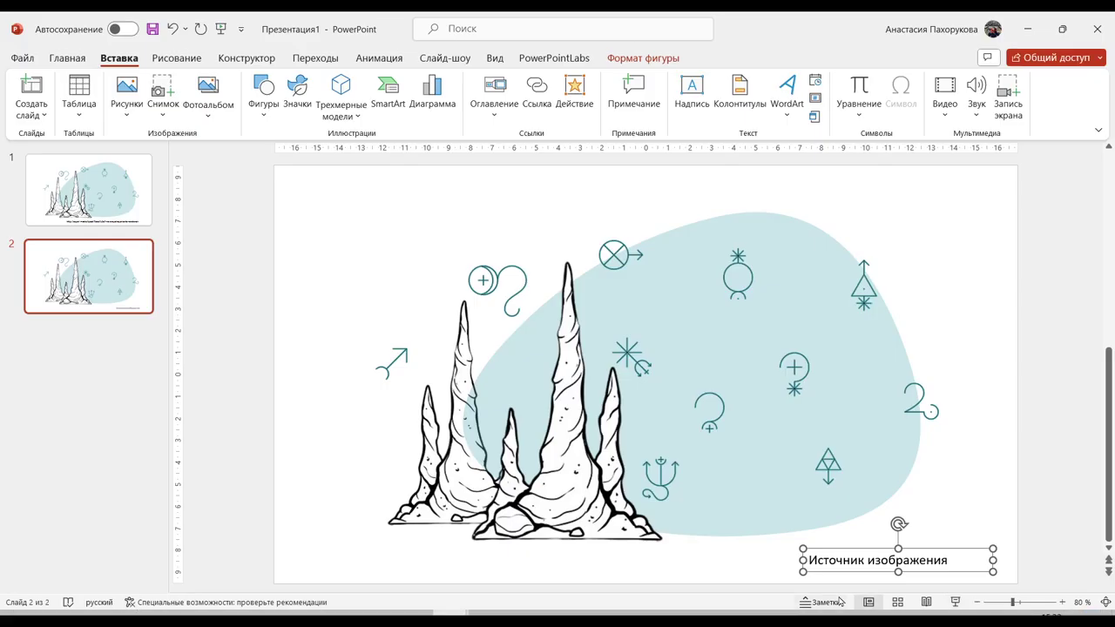
click(135, 207)
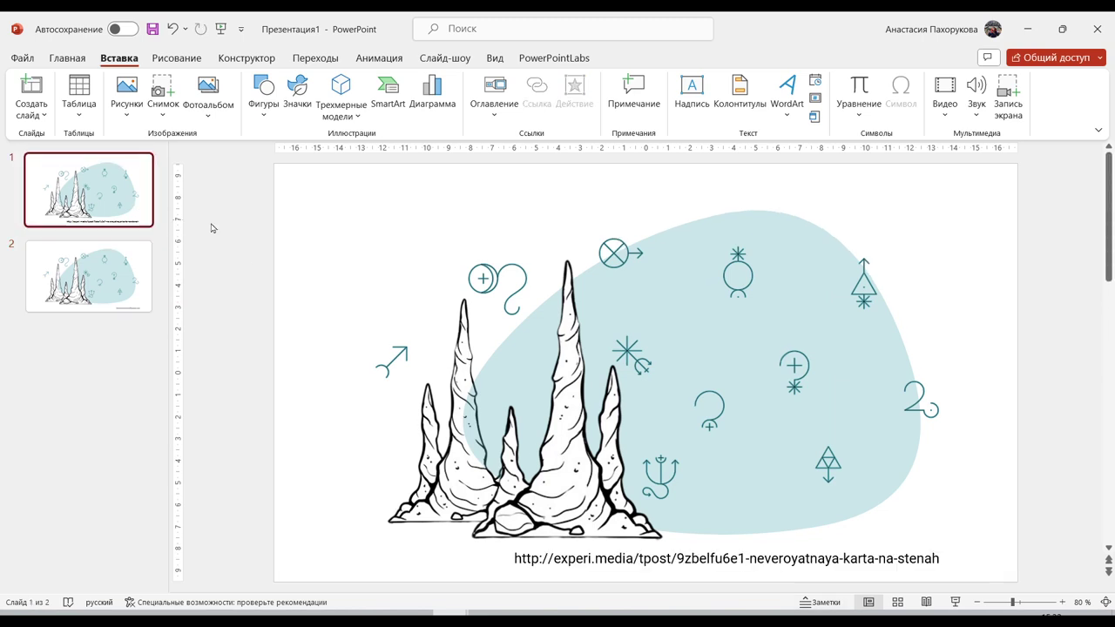
key(ctrl+d)
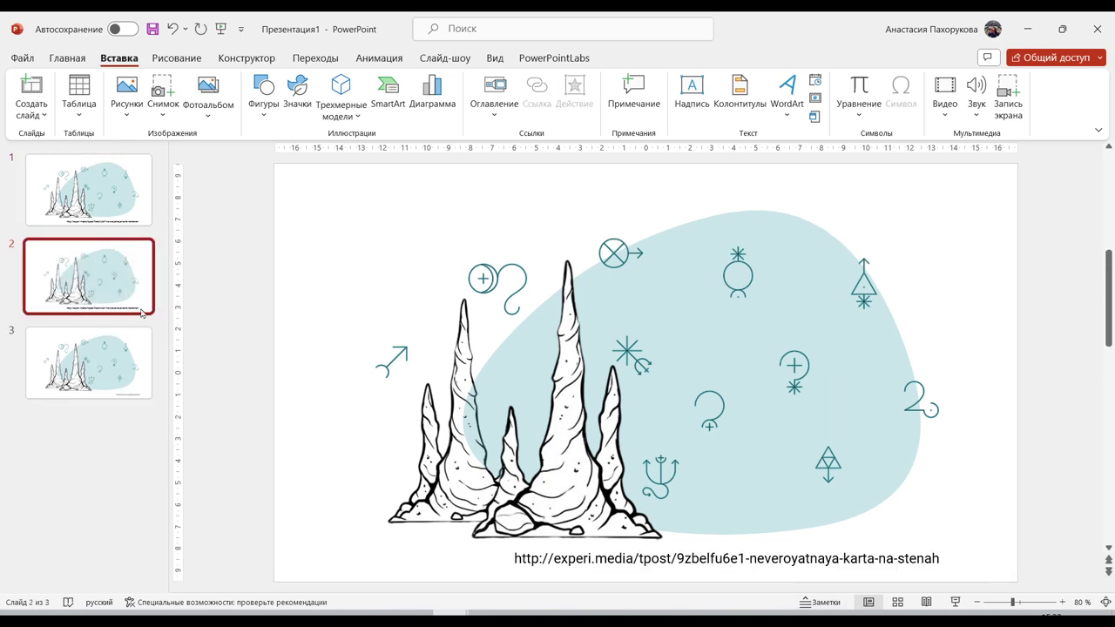
click(646, 560)
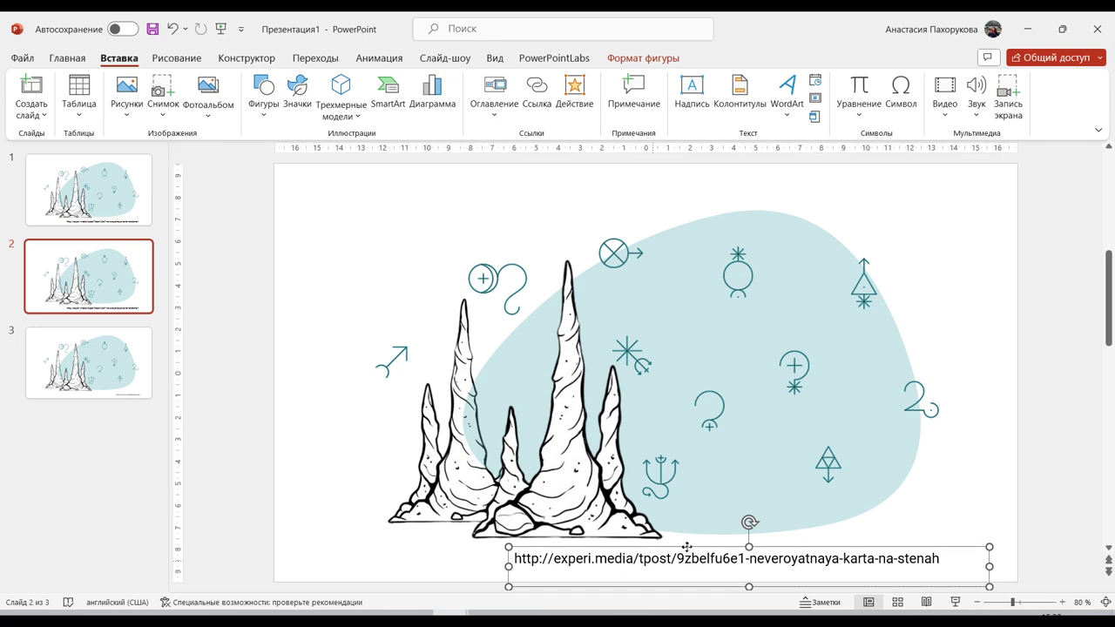
key(Delete)
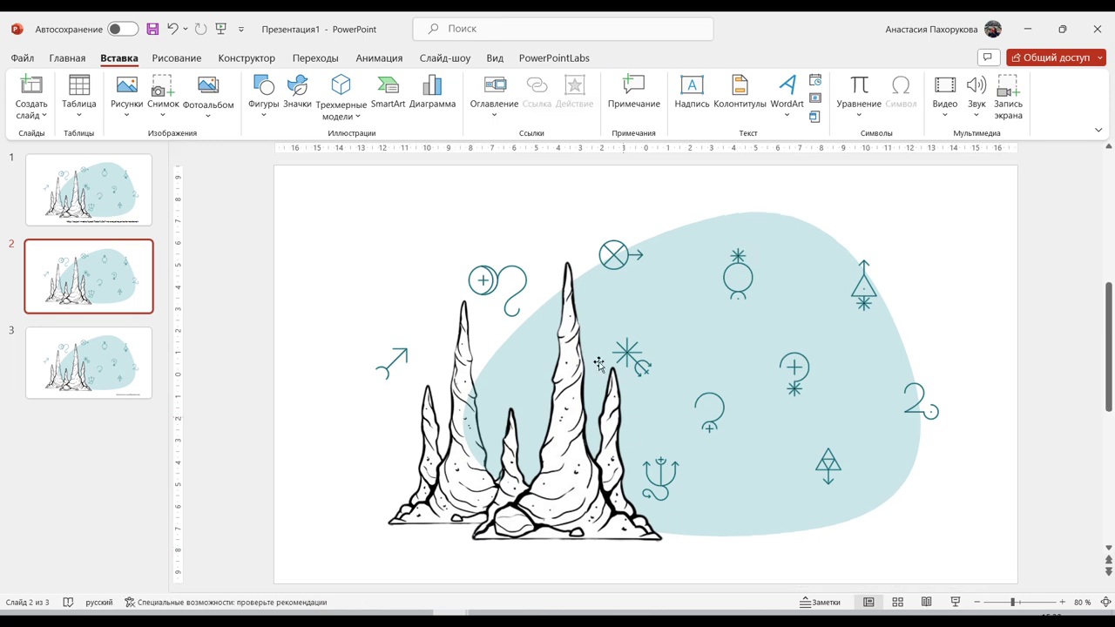
click(263, 117)
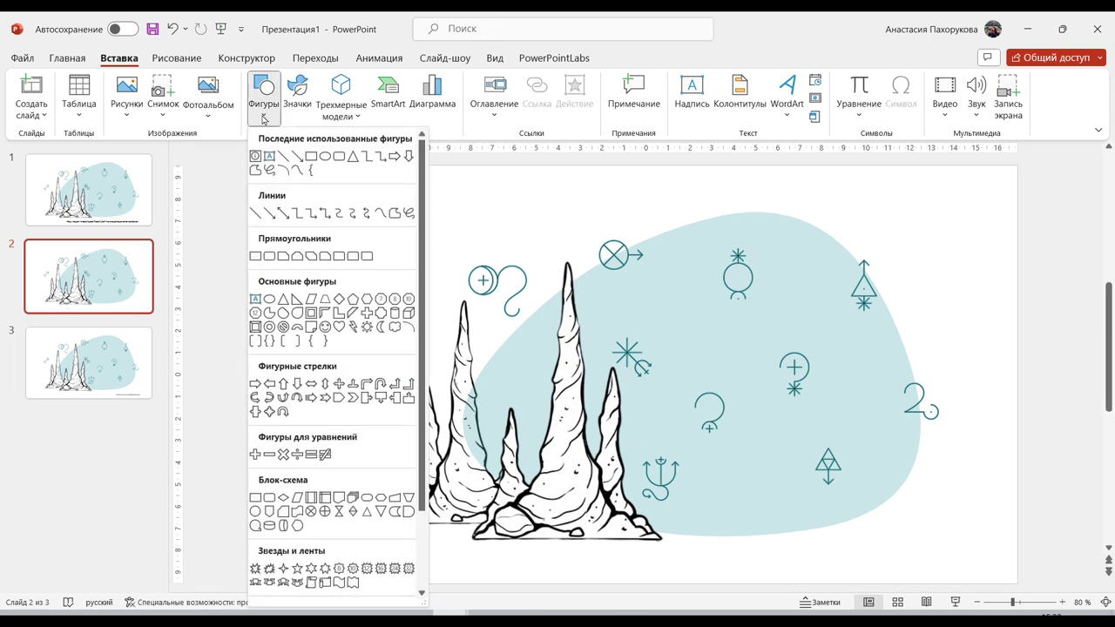
Step: Draw an information action button at the lower right of slide 2
scroll(300, 414, down, 2)
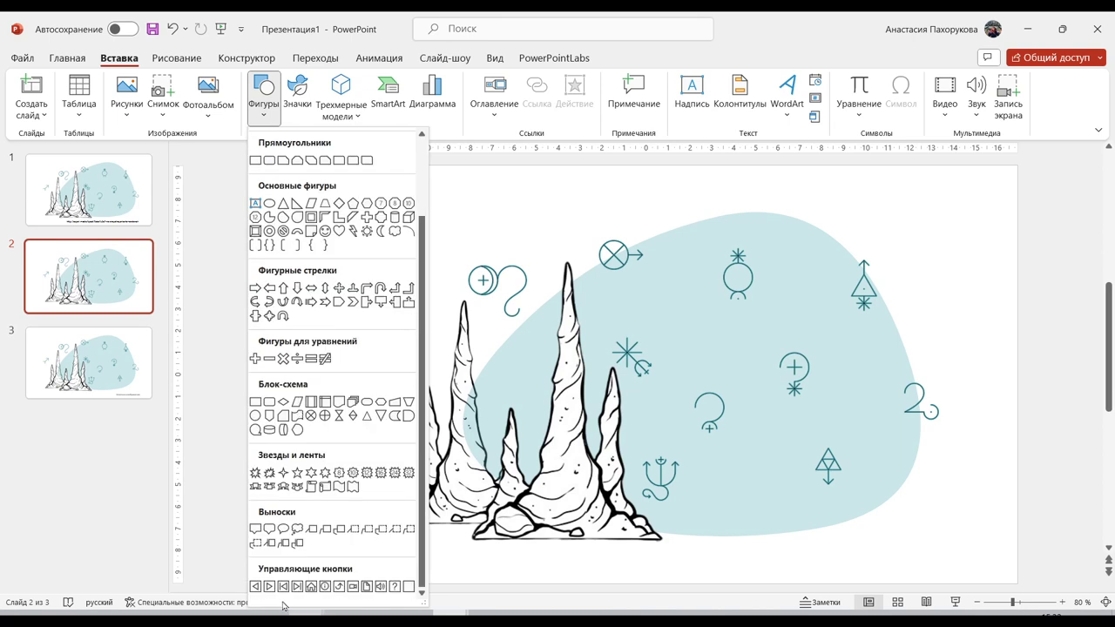
click(328, 592)
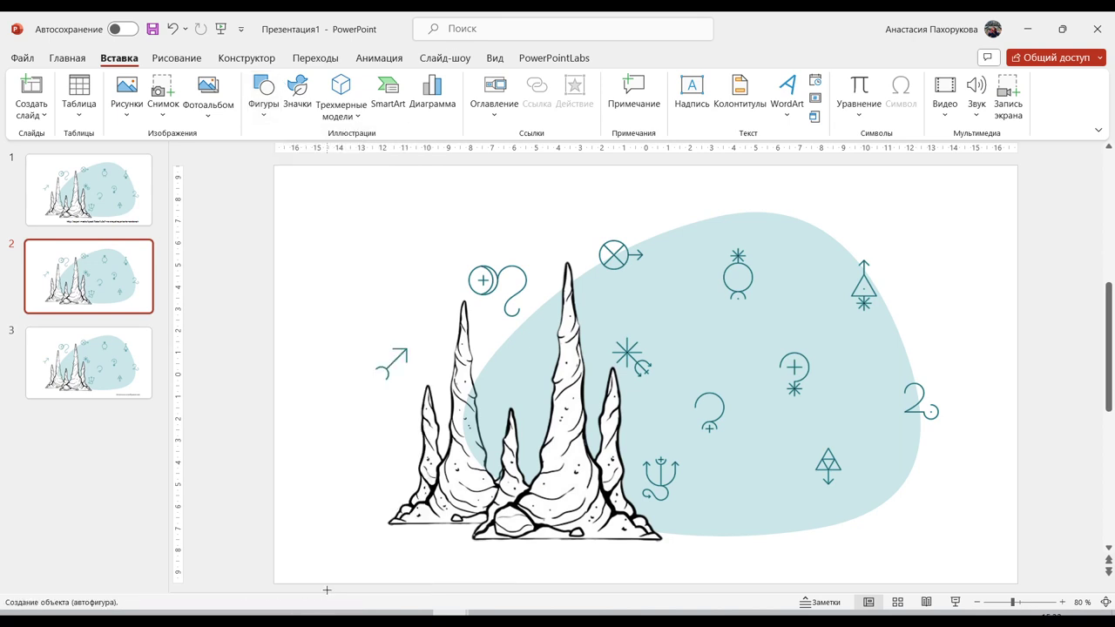
drag(872, 488, 921, 536)
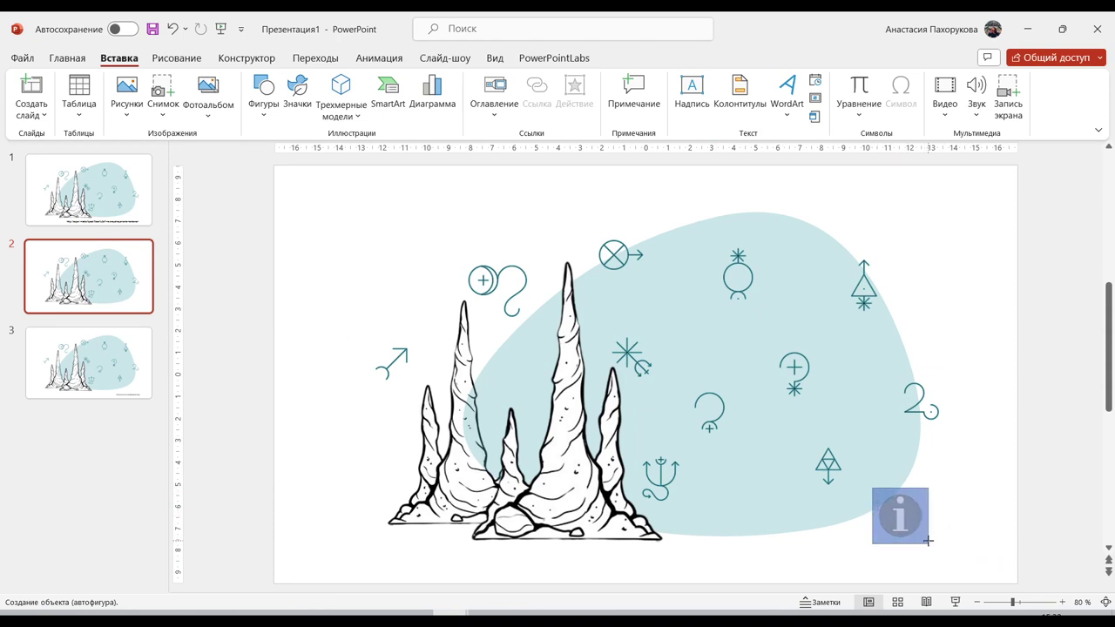
drag(921, 536, 929, 542)
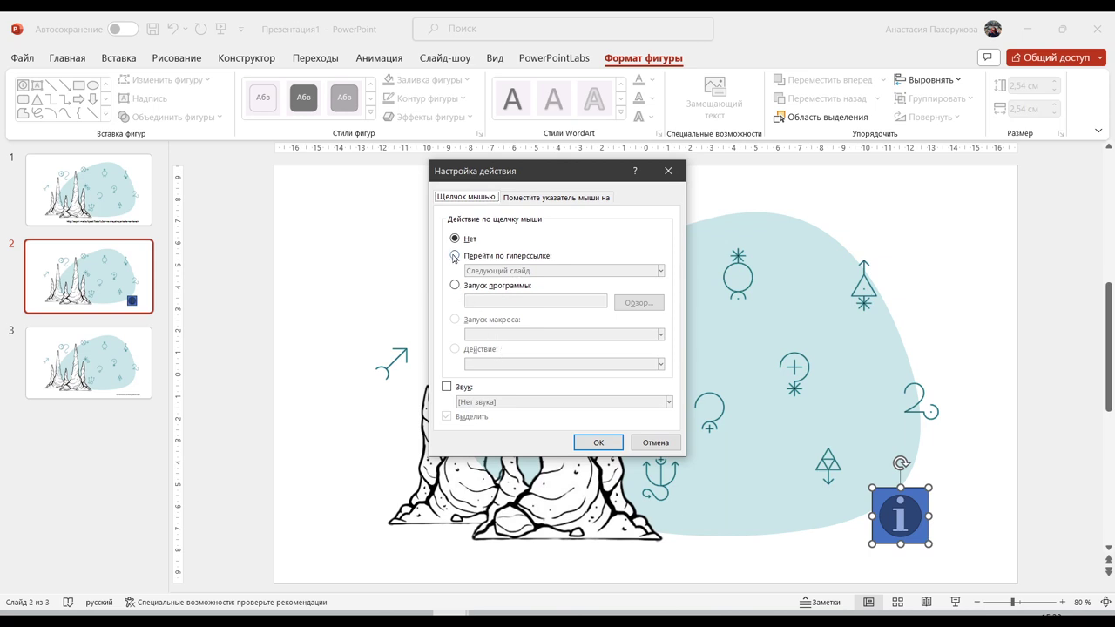
Step: Link the button to the experi.media source URL, fill it orange, and shrink it slightly
click(454, 256)
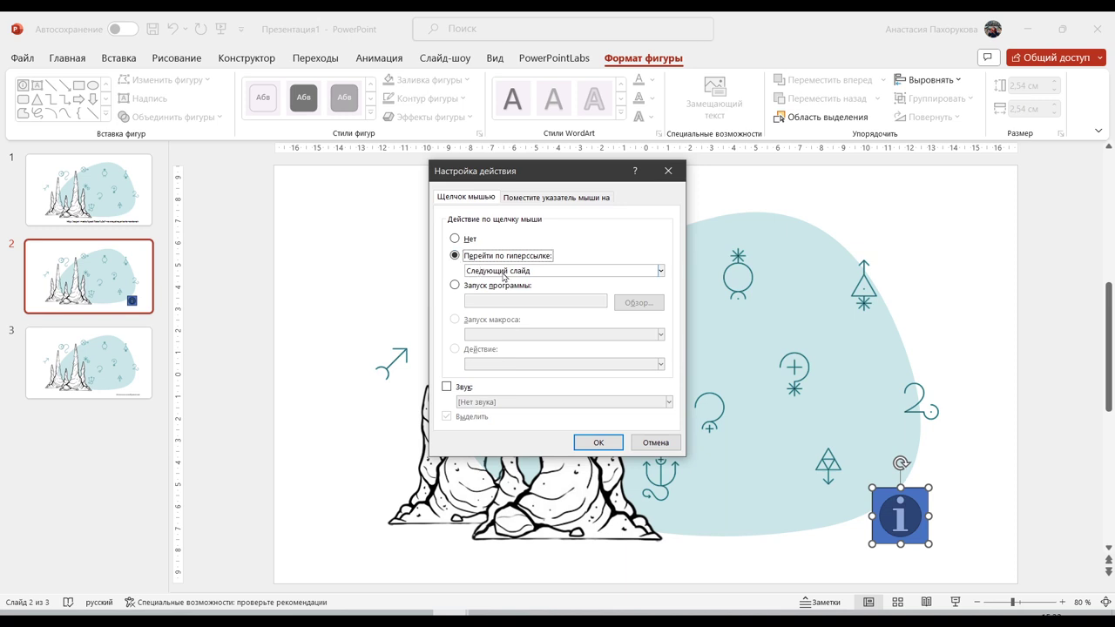
click(504, 274)
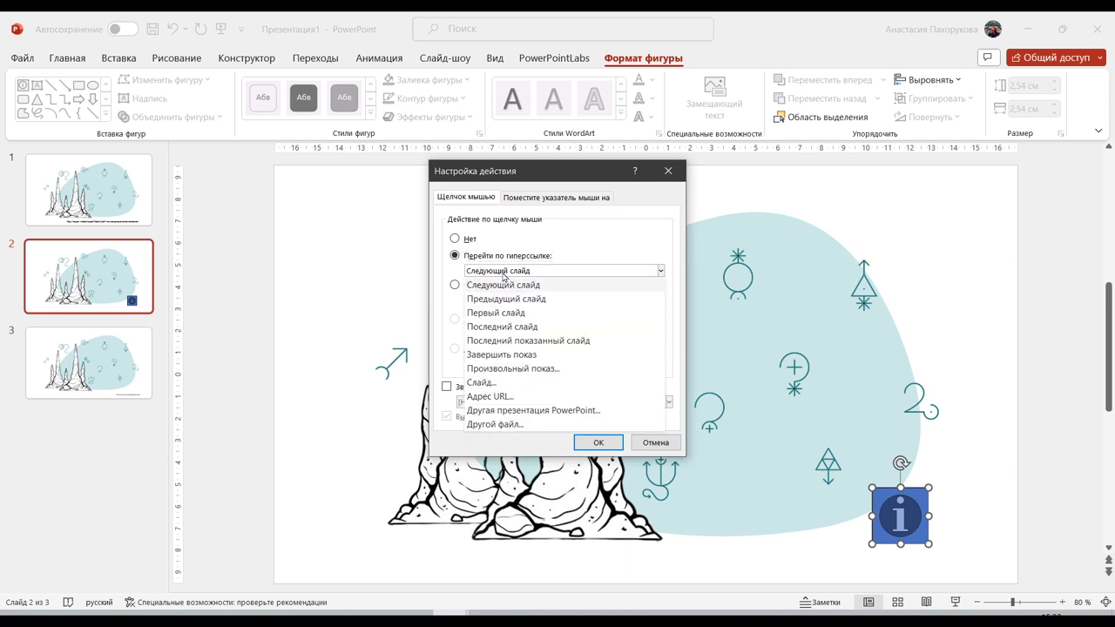
click(489, 396)
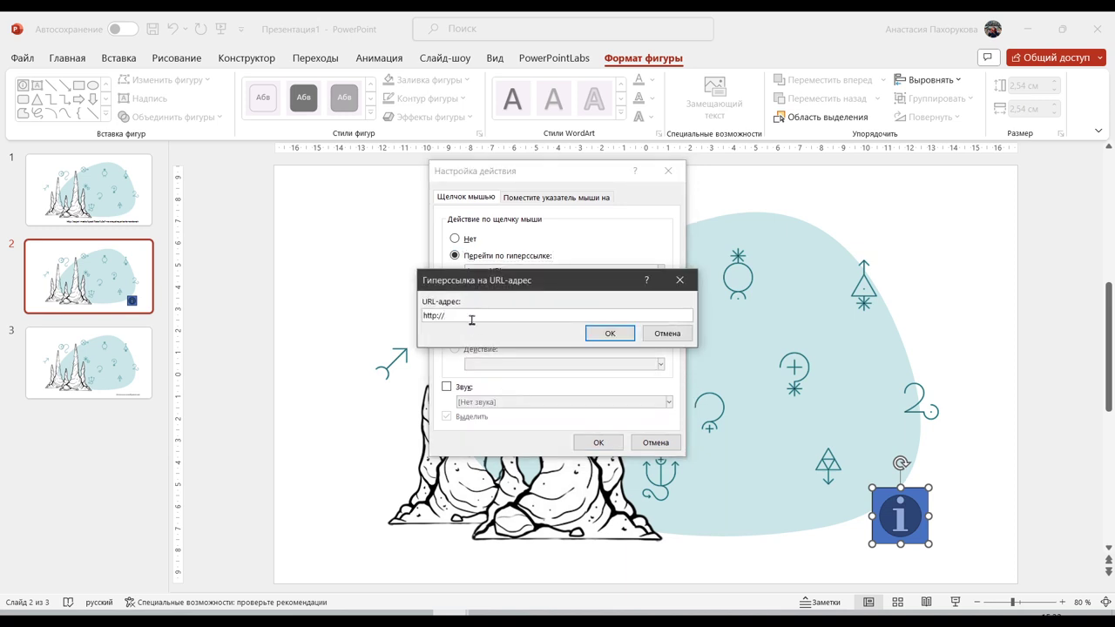
drag(471, 315, 421, 315)
text(http://experi.media/tpost/9zbelfu6e1-neveroyatnaya-karta-na-stenah)
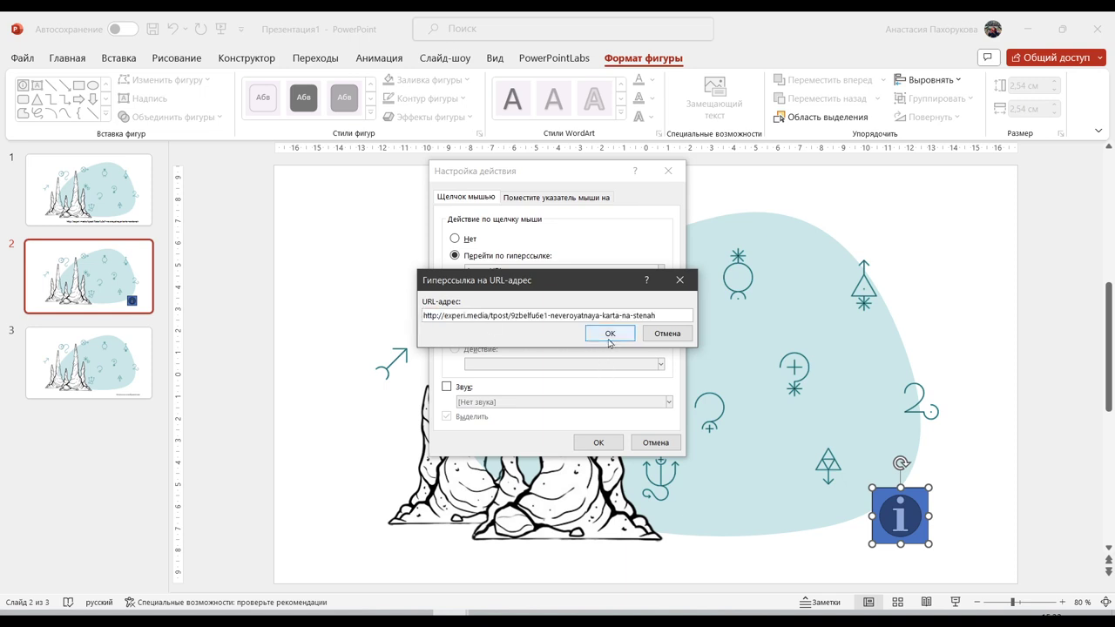
click(610, 333)
click(597, 443)
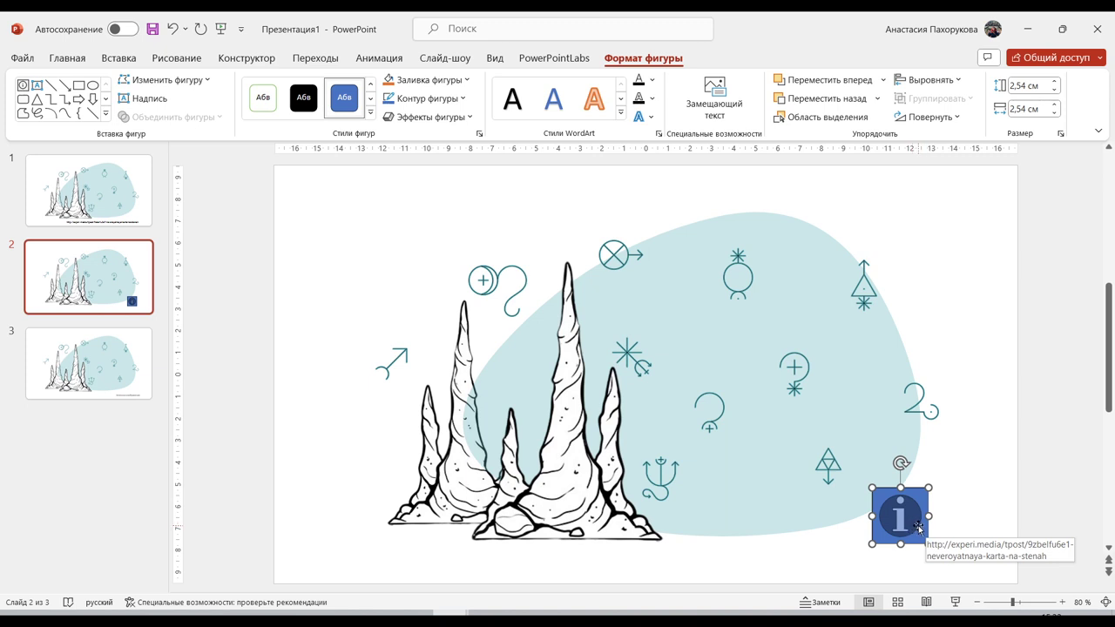
click(390, 83)
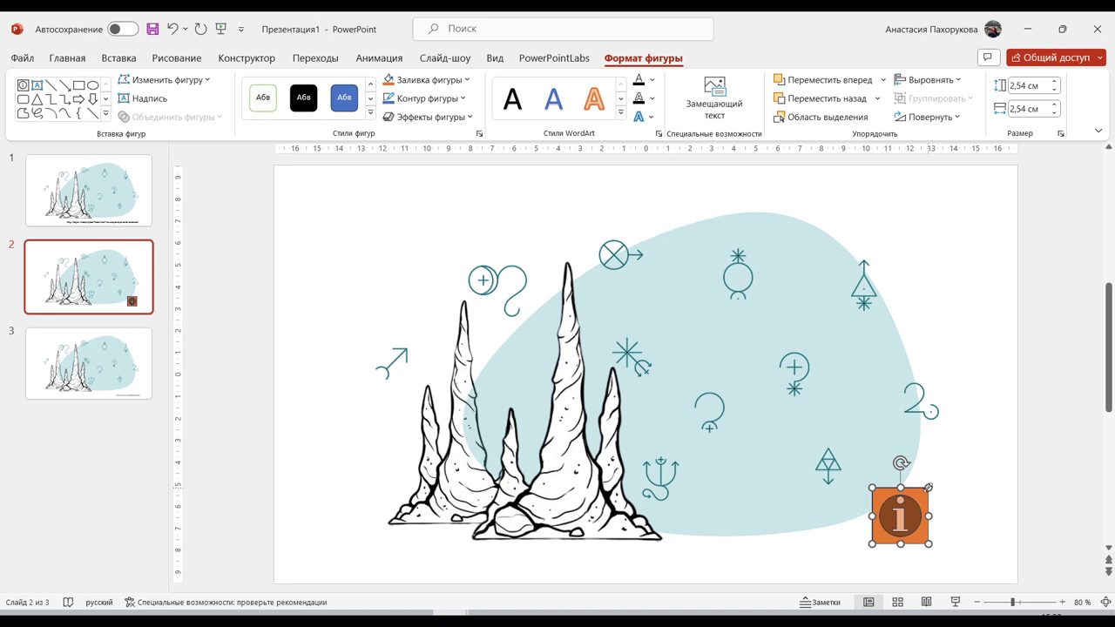
drag(929, 488, 919, 499)
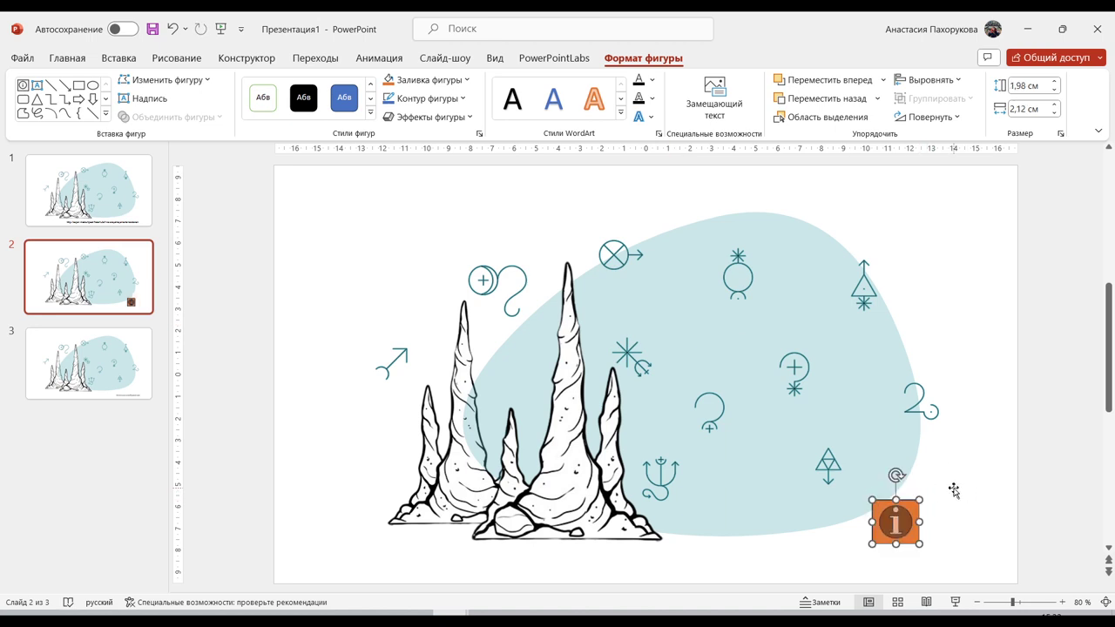
Step: Duplicate slide 1 again
click(145, 195)
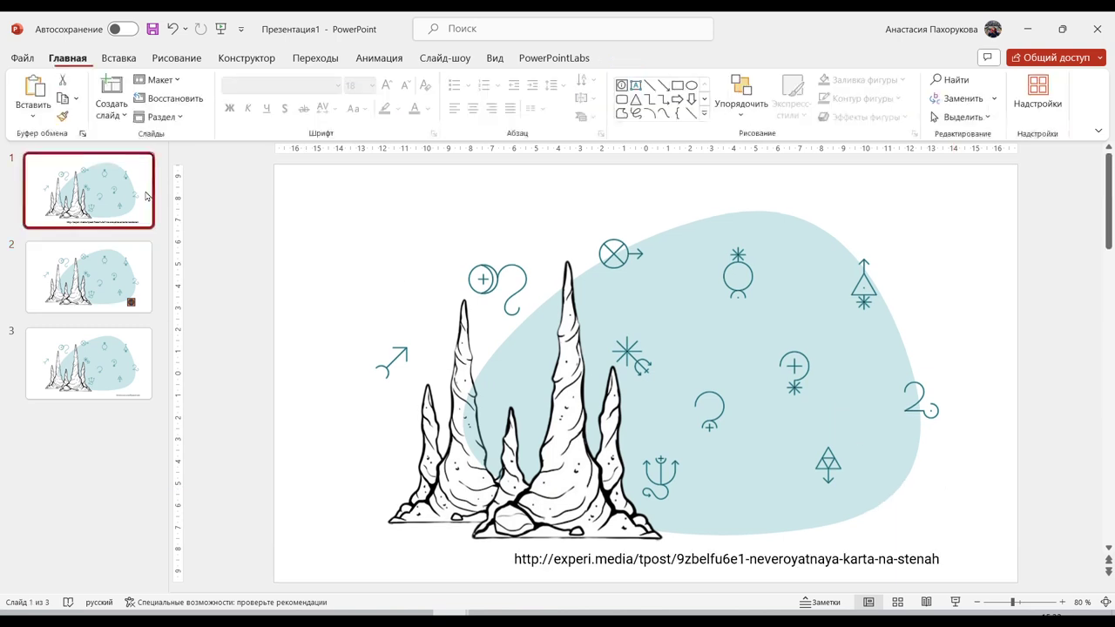
key(ctrl+d)
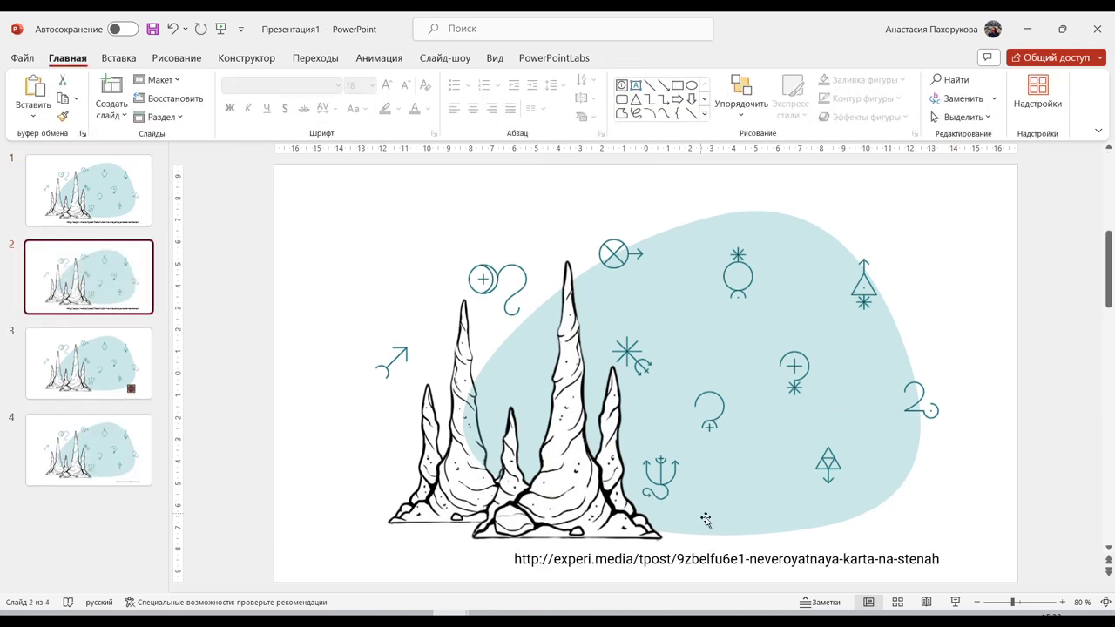
click(762, 559)
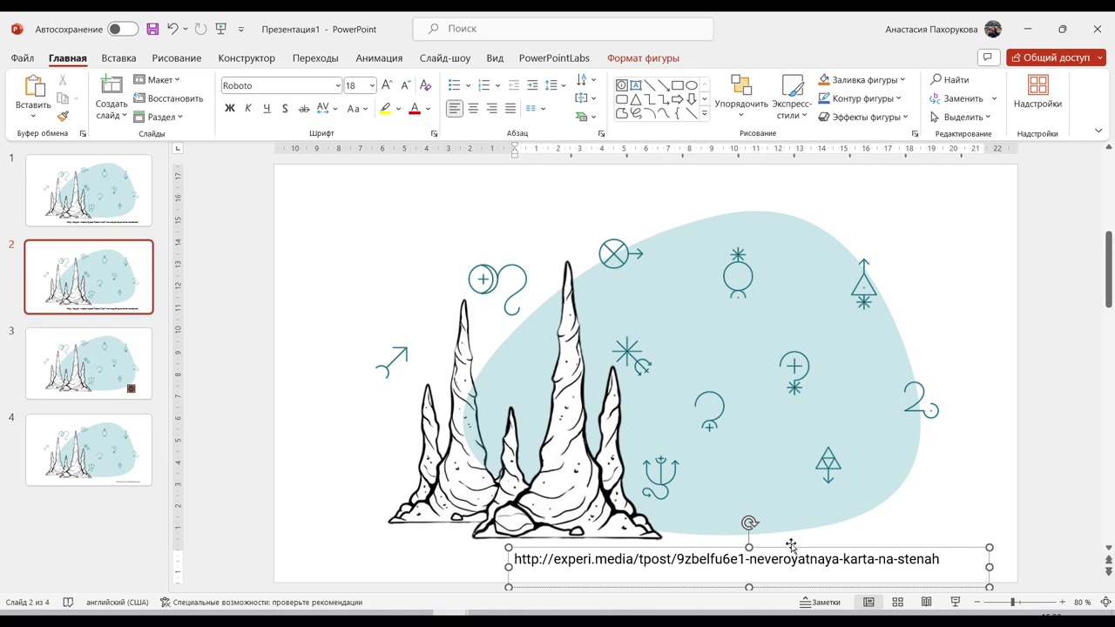
Step: Insert a blank slide titled 'Список источников изображения' listing the source URL prefixed with '[1]'
click(114, 109)
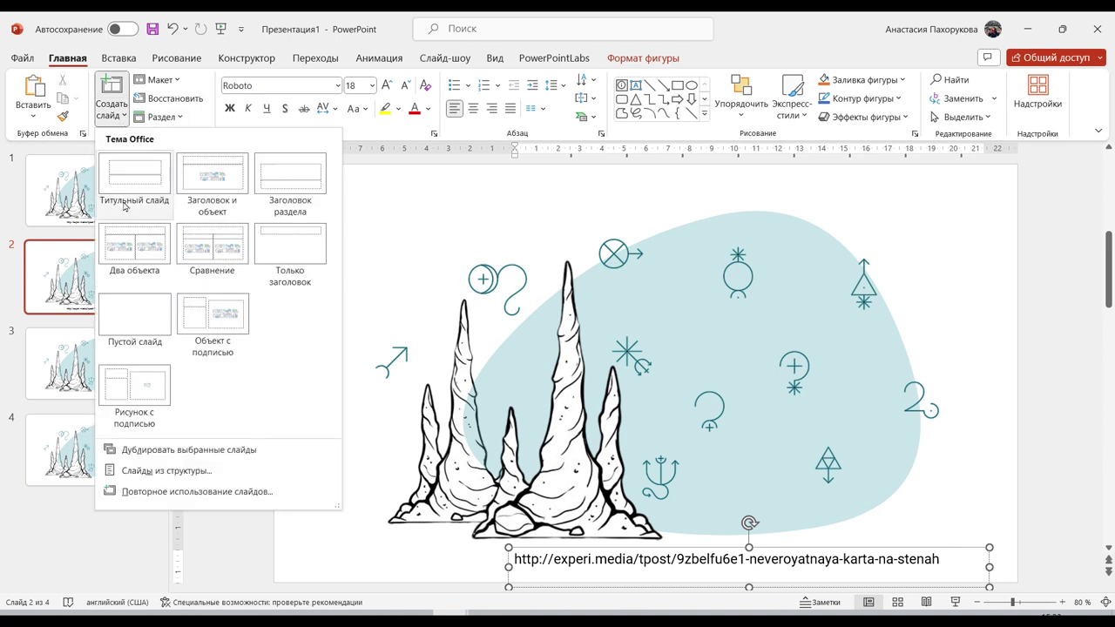
click(133, 329)
click(636, 85)
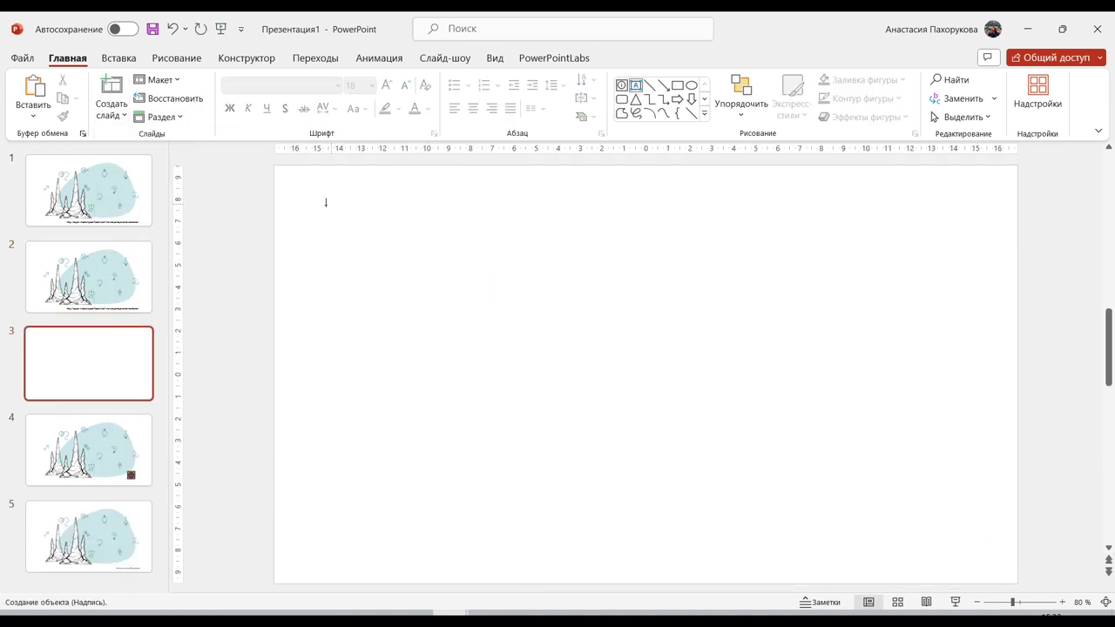
drag(315, 211, 955, 519)
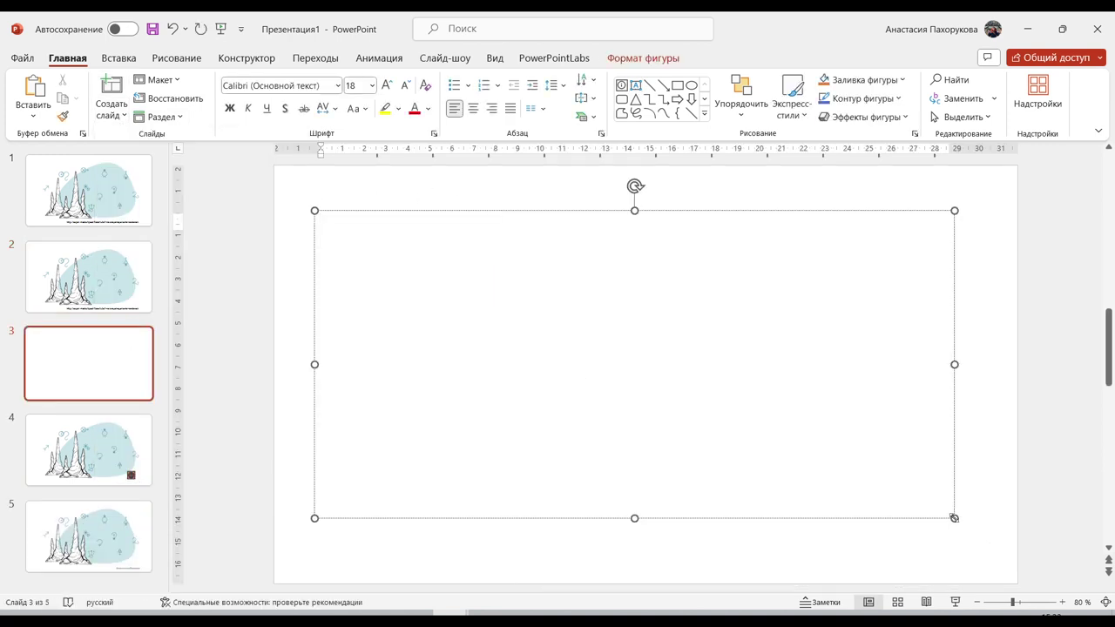
text(Спис)
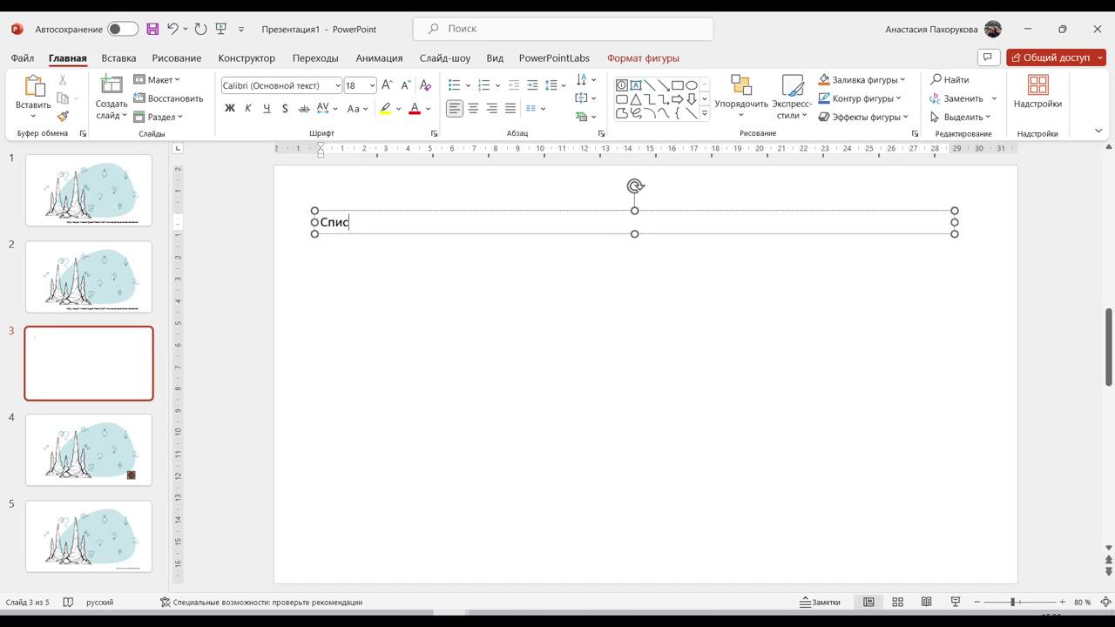
text(ок источников и)
text(зображени)
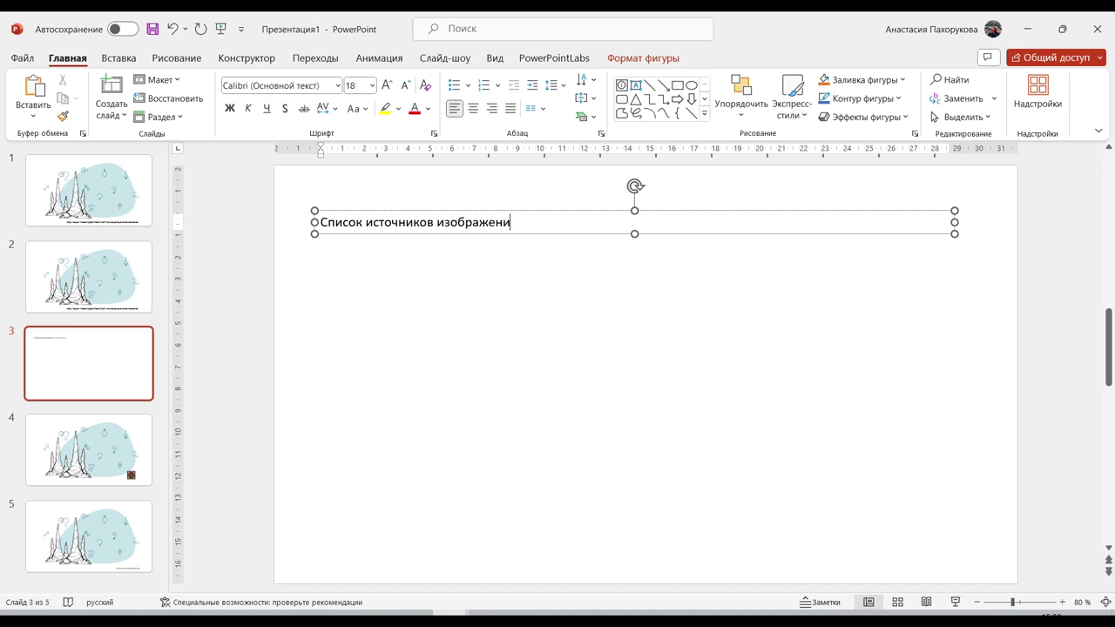
text(я)
key(Return)
key(Return)
text(http://experi.media/tpost/9zbelfu6e1-neveroyatnaya-karta-na-stenah)
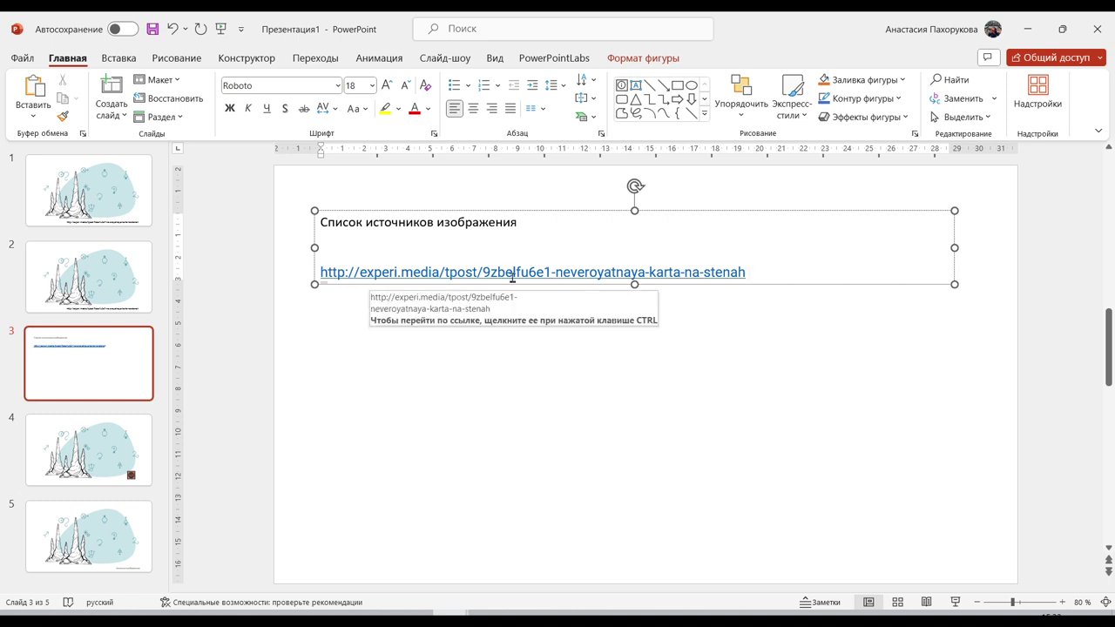
key(Home)
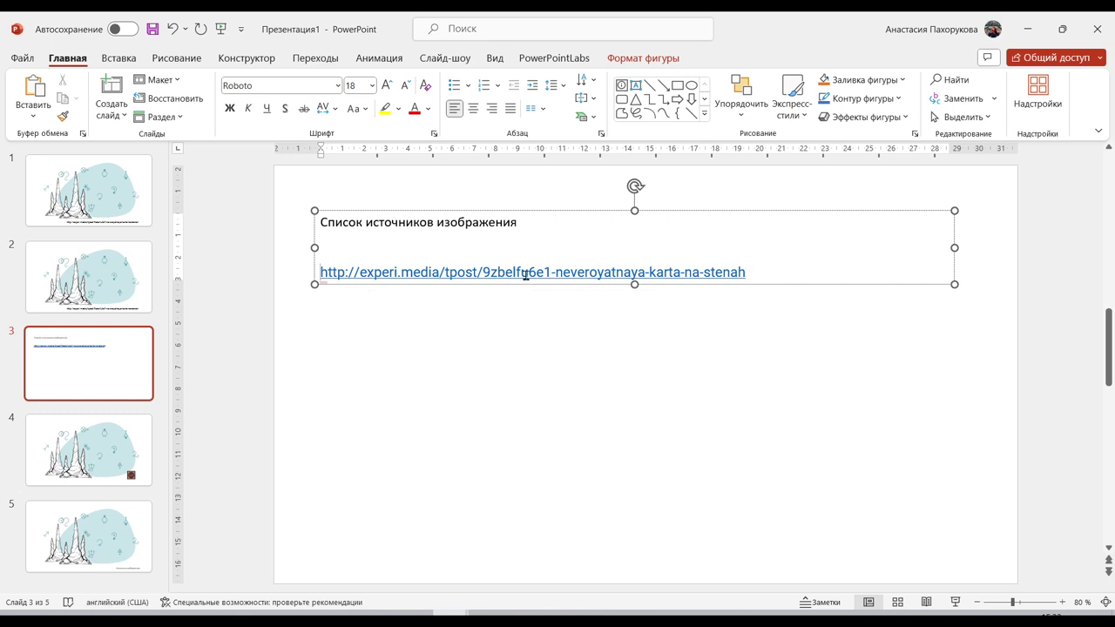
text([1])
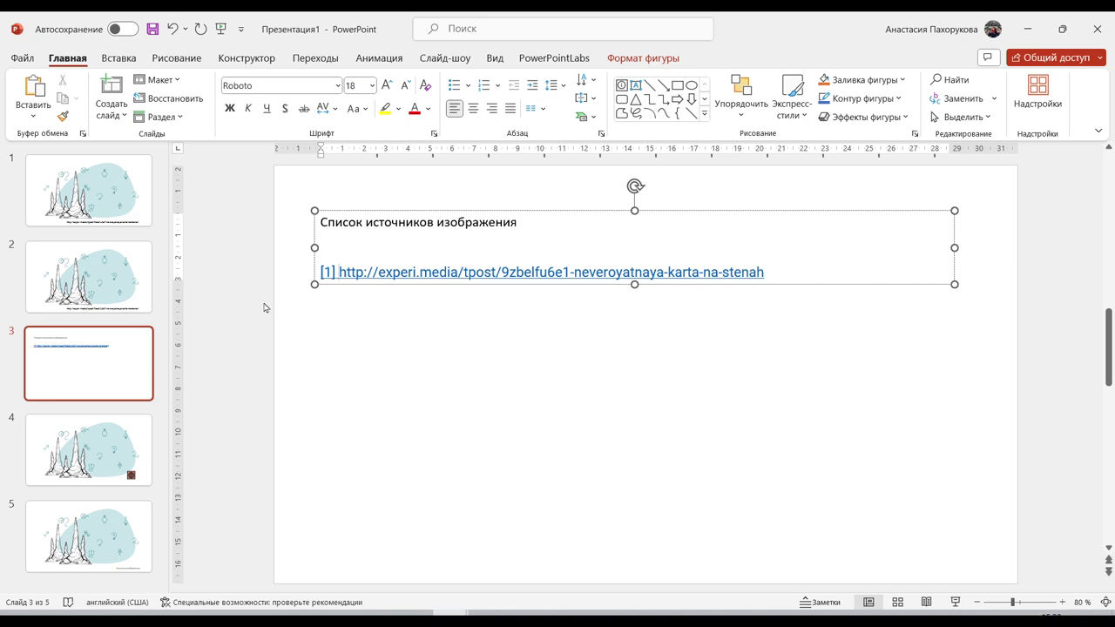
click(86, 285)
Step: Replace slide 2's URL text box with a small bottom-right text box reading '[1]'
click(875, 541)
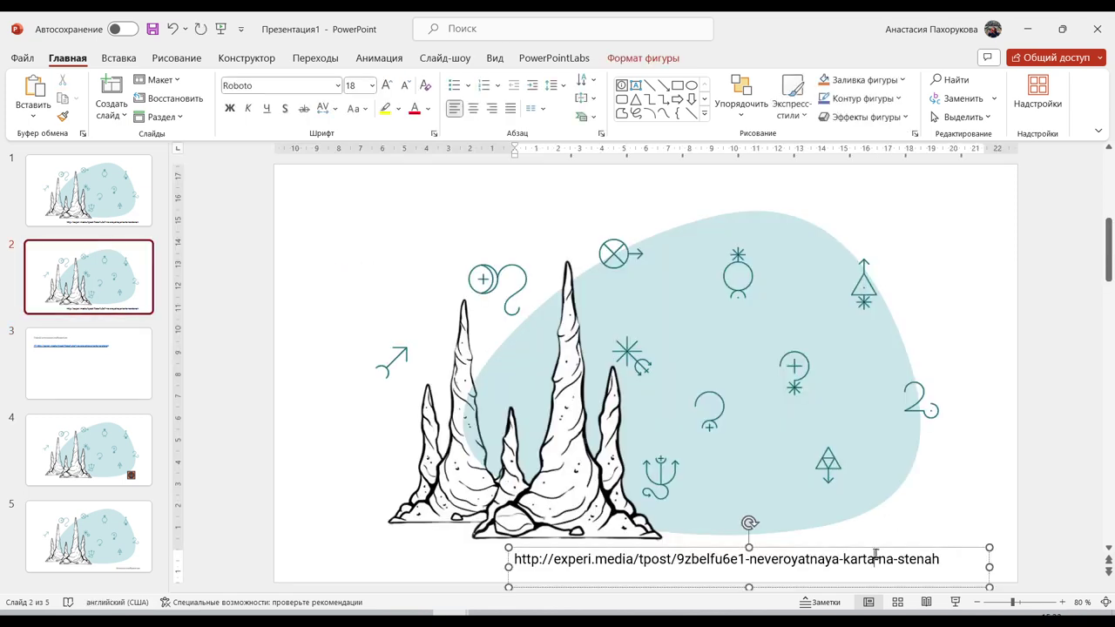
key(Delete)
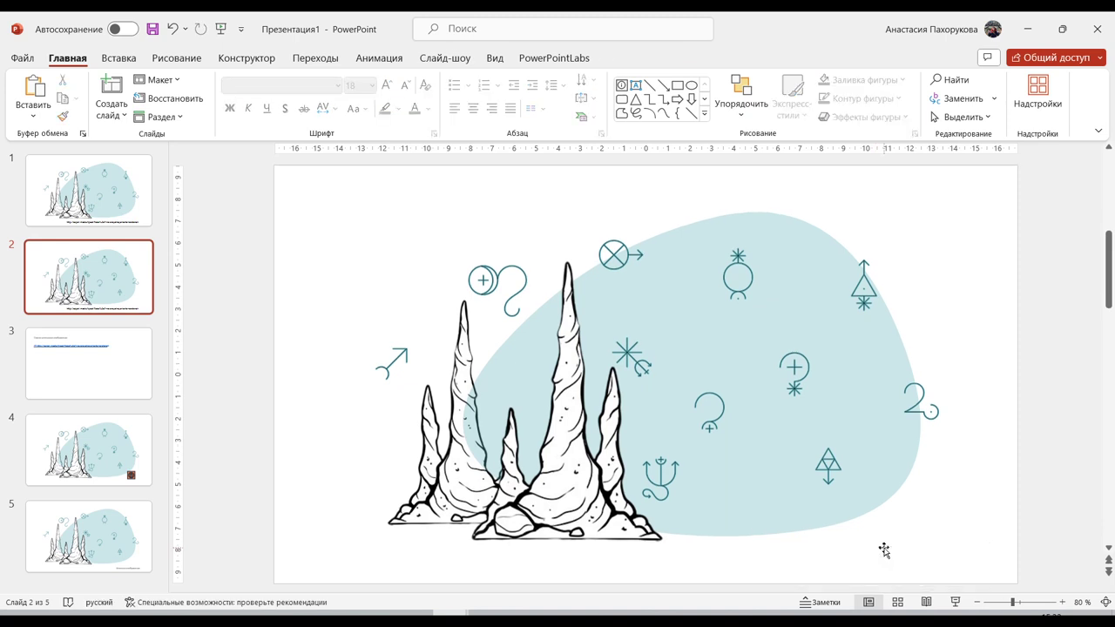
click(636, 84)
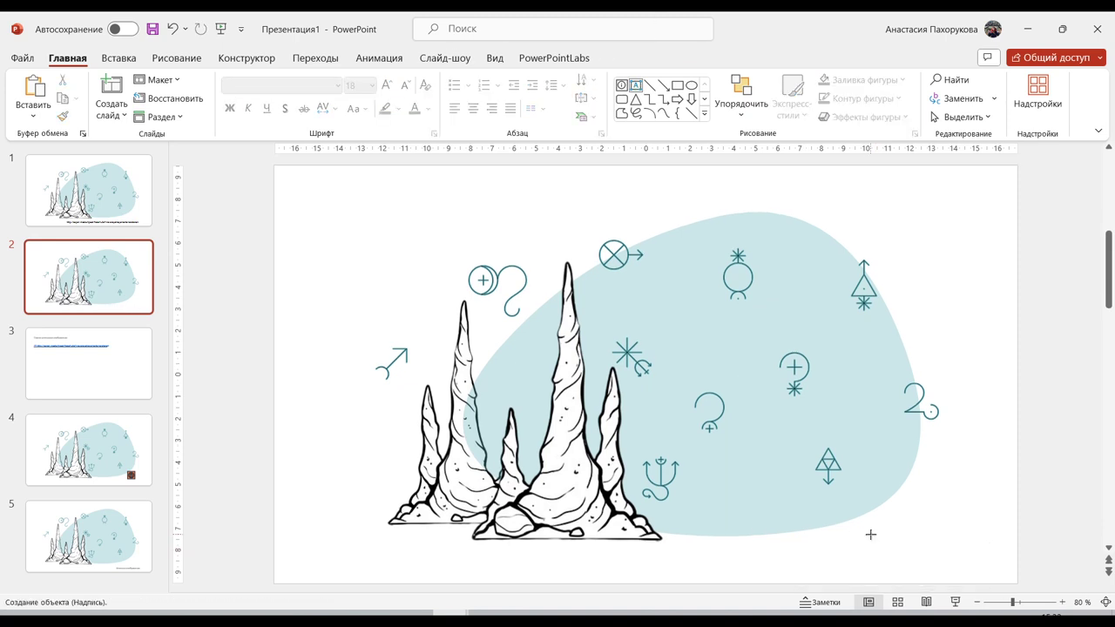
drag(870, 534, 956, 579)
text(x)
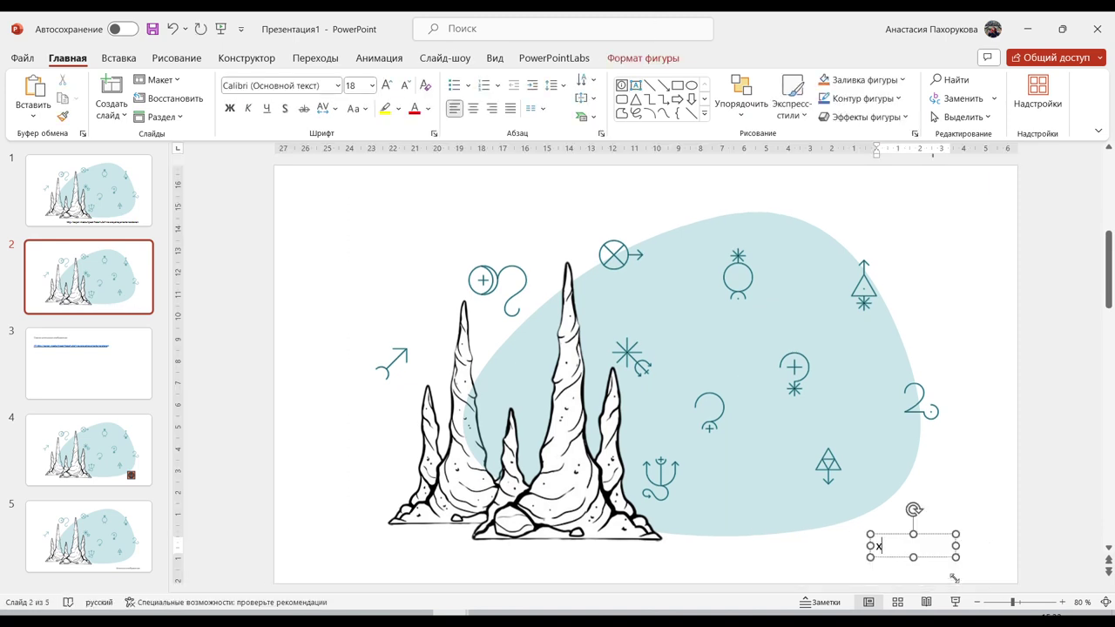
key(alt+shift)
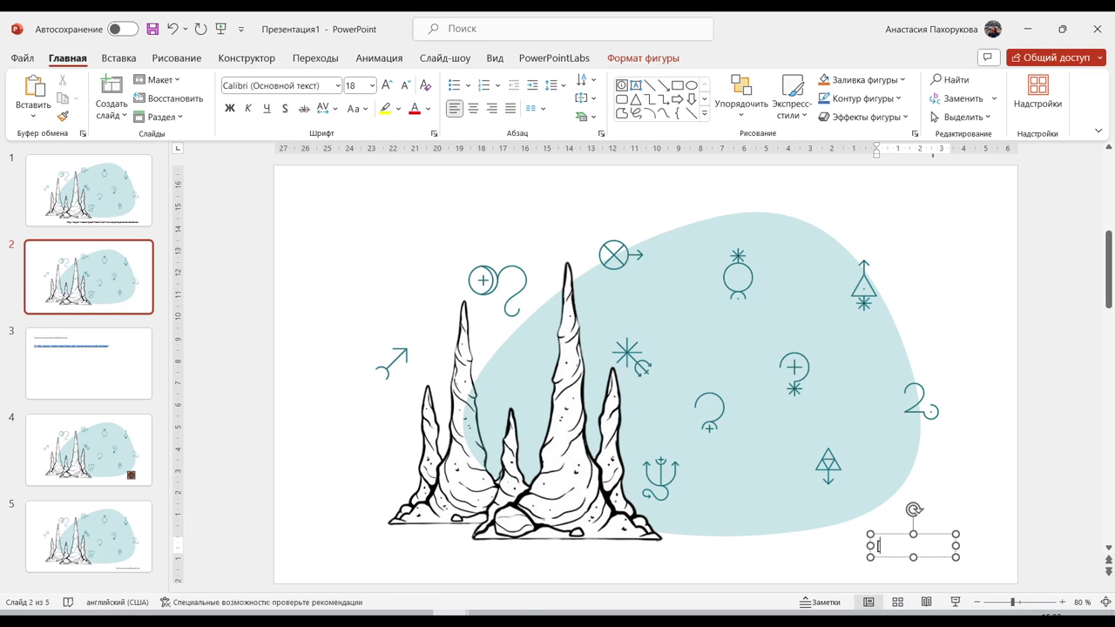
text([1])
Step: Enlarge the [1] text to 36 pt and narrow its box to fit
key(ctrl+a)
click(389, 86)
click(389, 86)
click(388, 85)
click(389, 85)
click(388, 85)
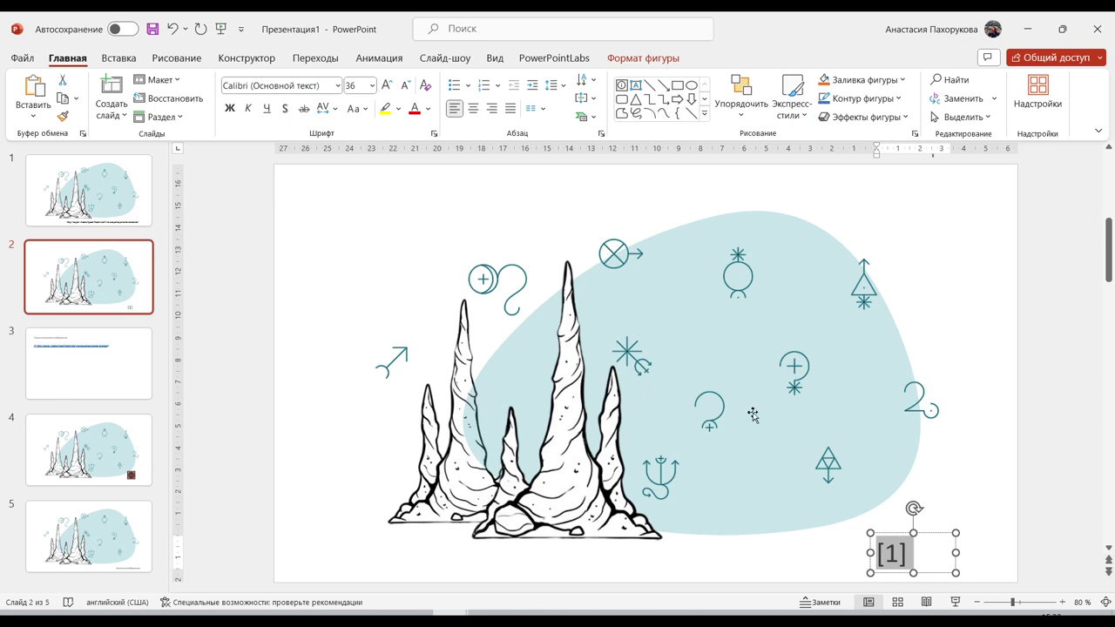
drag(957, 552, 916, 553)
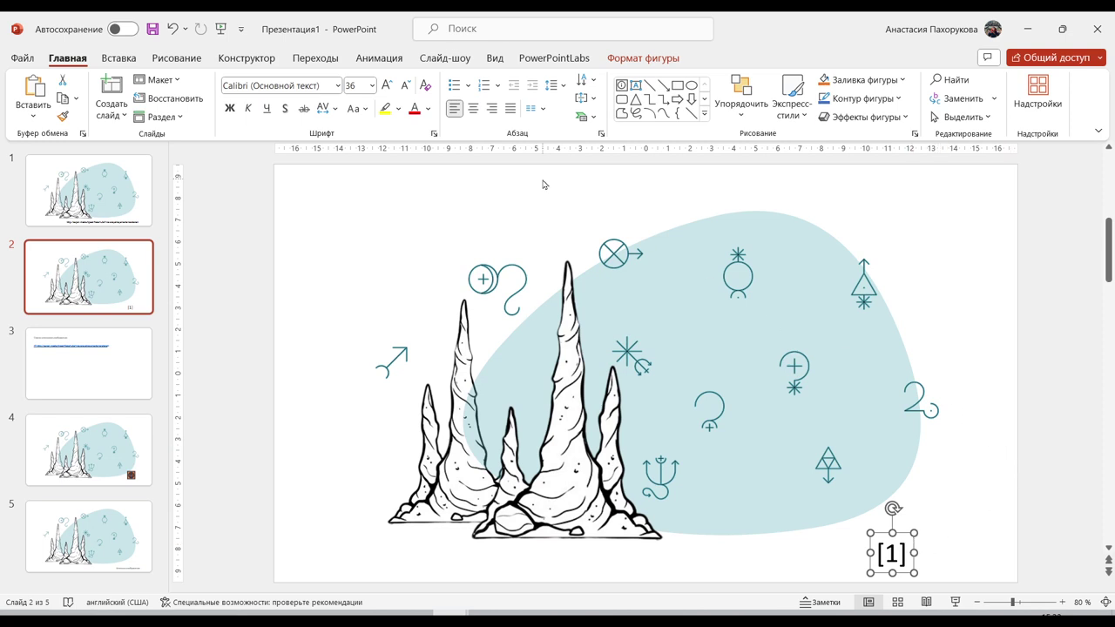
click(119, 58)
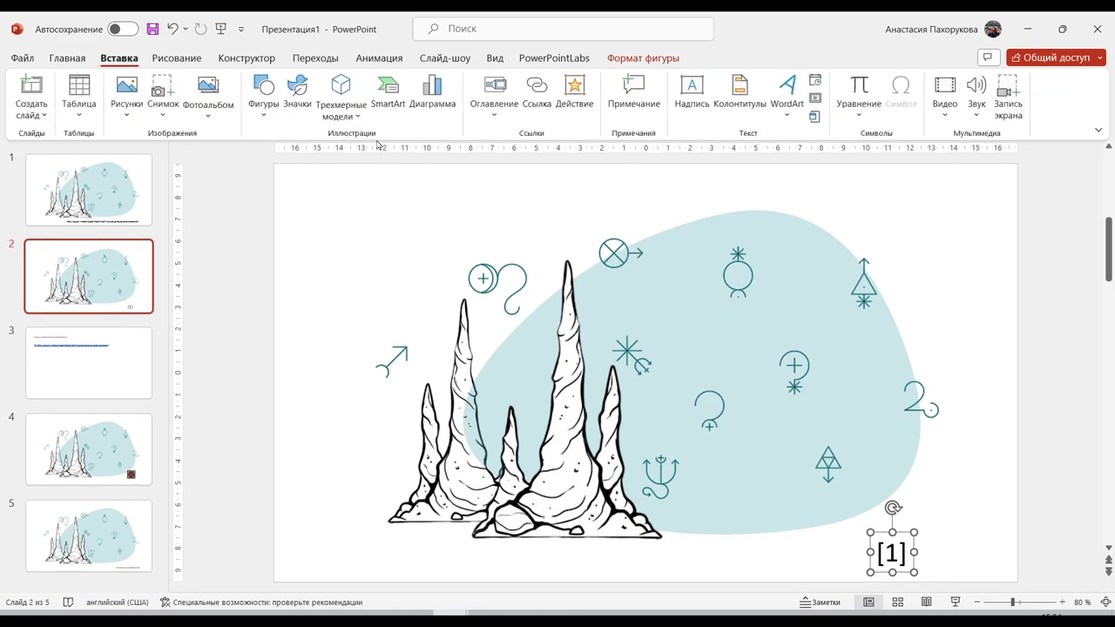
Step: Link the [1] marker to '3. Слайд 3', the sources-list slide in this presentation
click(537, 91)
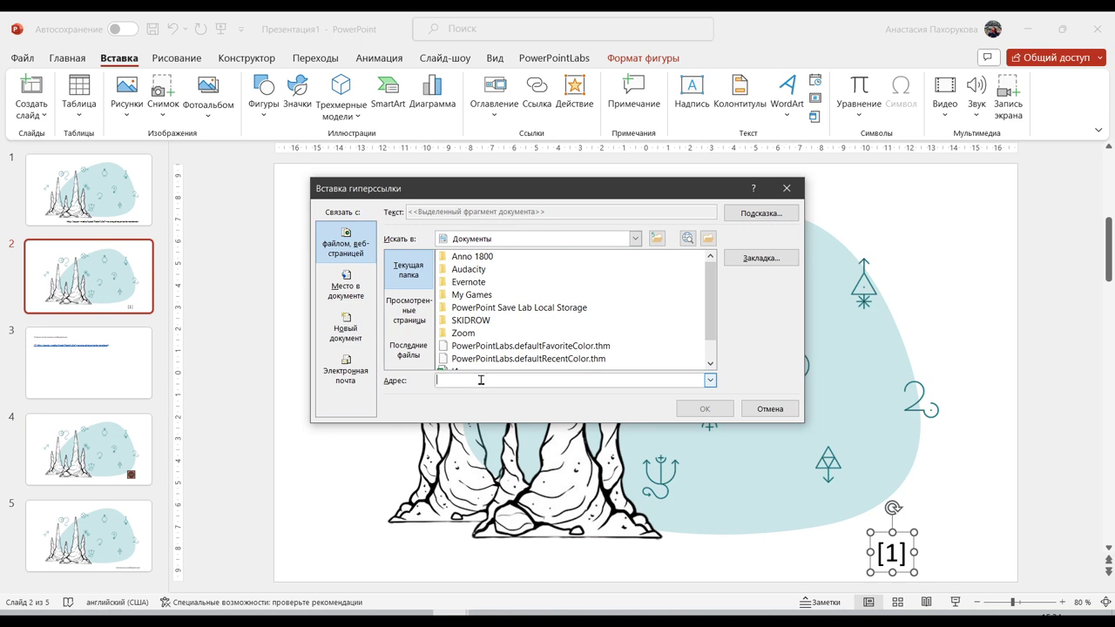
click(355, 289)
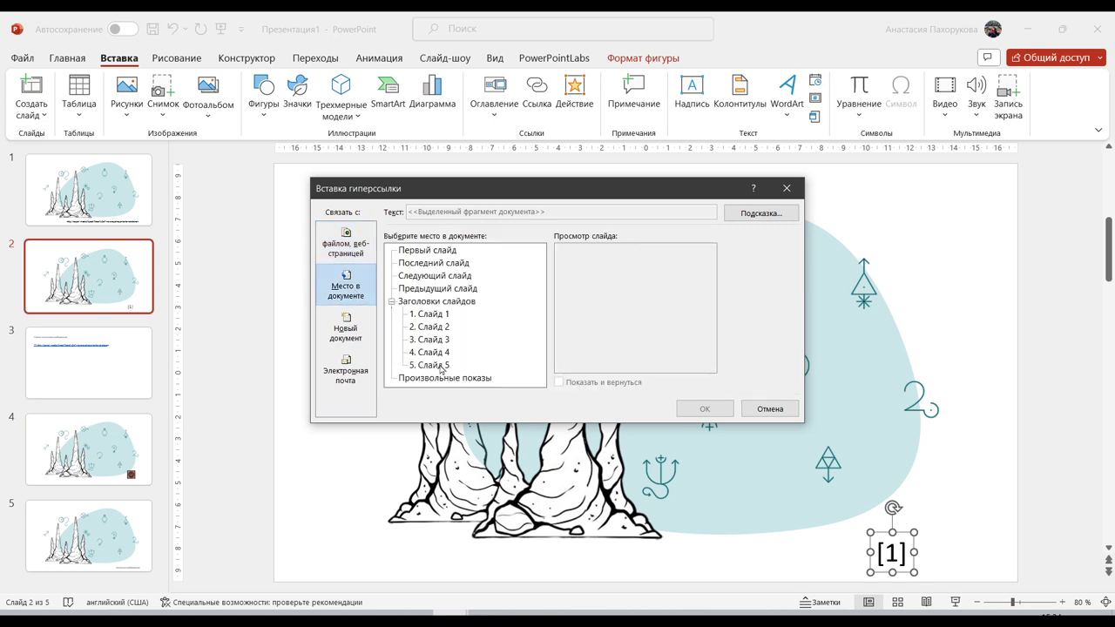
click(438, 340)
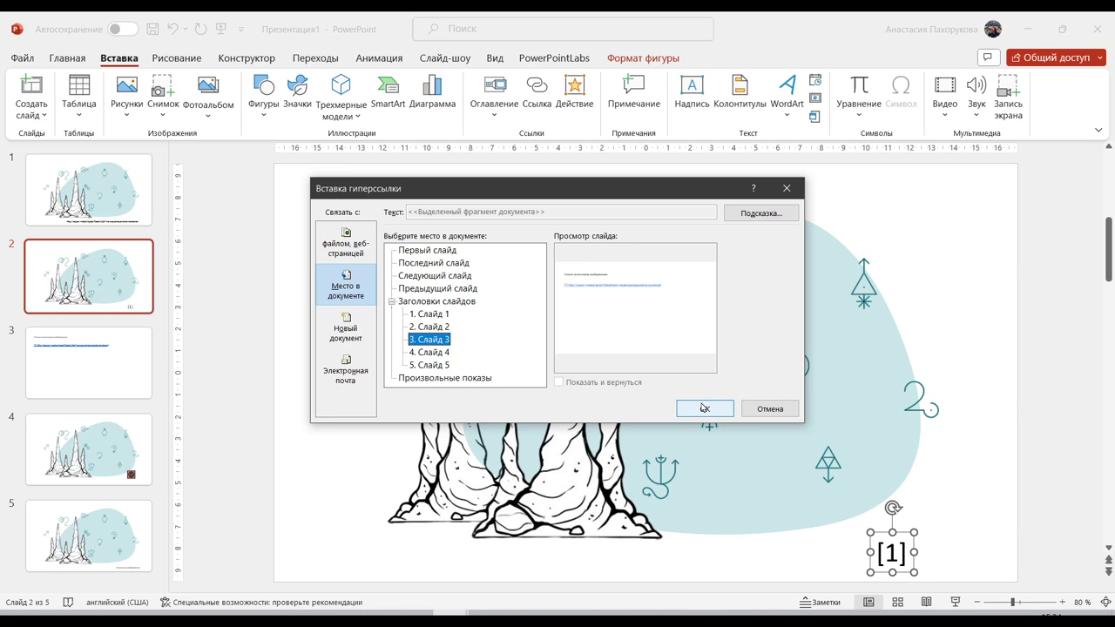
click(704, 408)
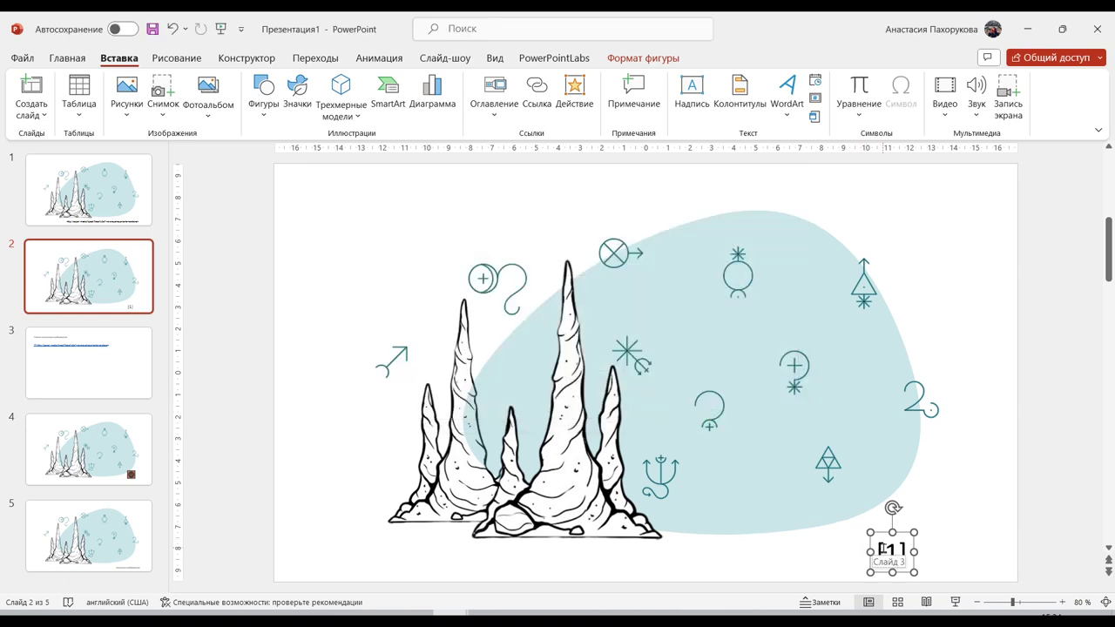